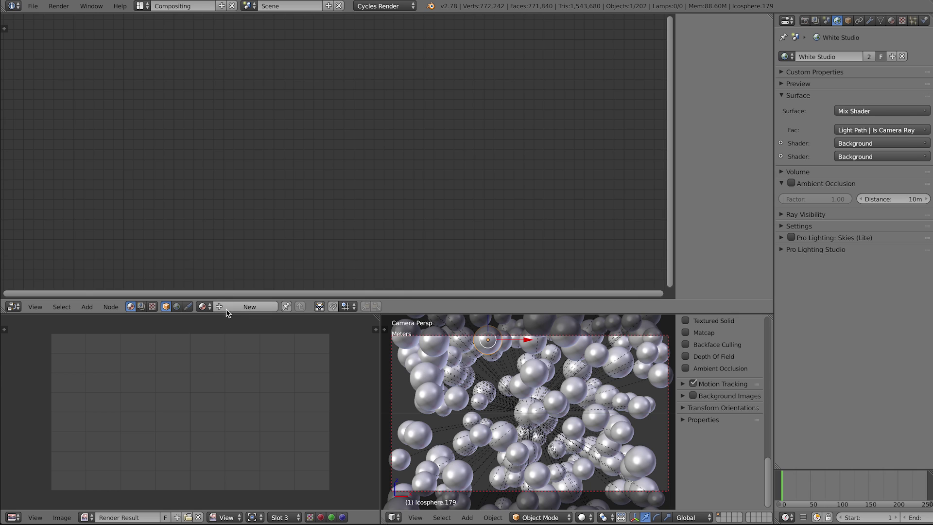
Create a new material for the selected sphere and name it Random Color Range.
type("Rand")
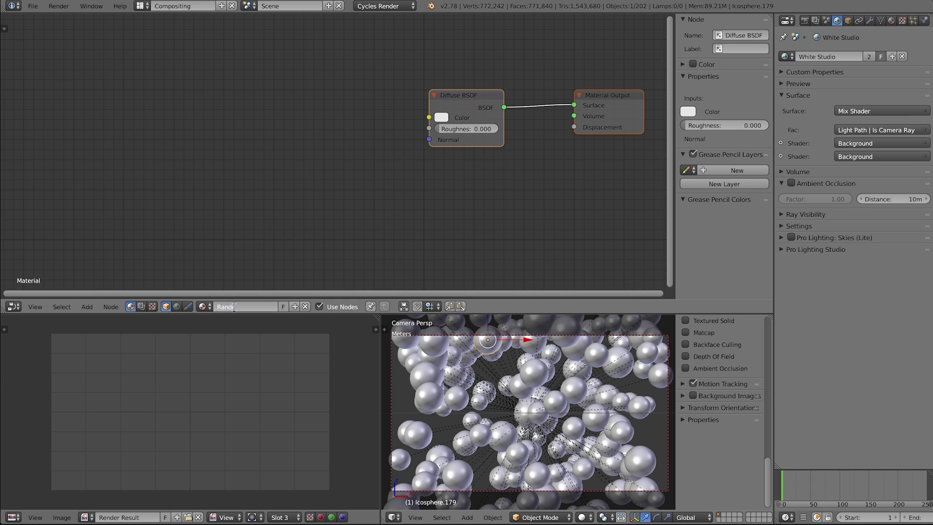
type("om Color Range")
key("Return")
Add a ColorRamp node before the Diffuse BSDF and connect its Color output to the shader's Color input.
key("shift+a")
mouse_move(343, 164)
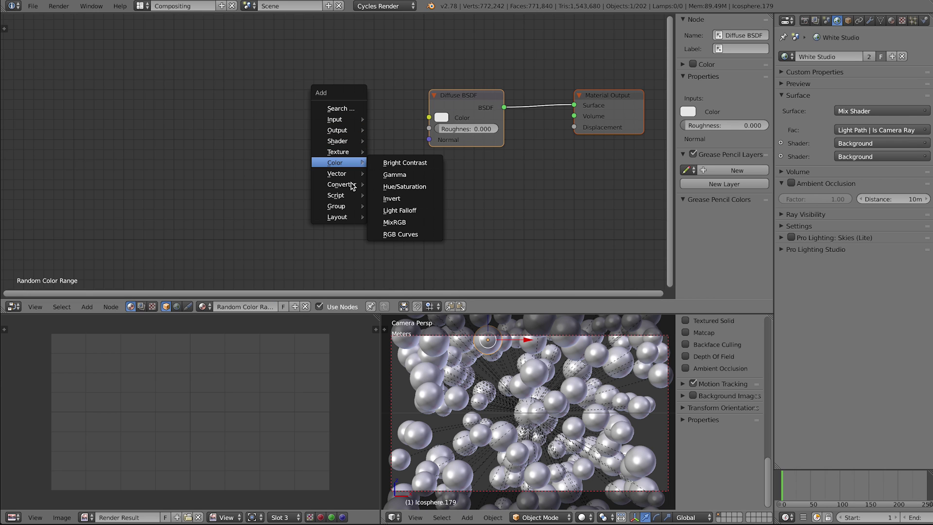
mouse_move(347, 187)
left_click(399, 209)
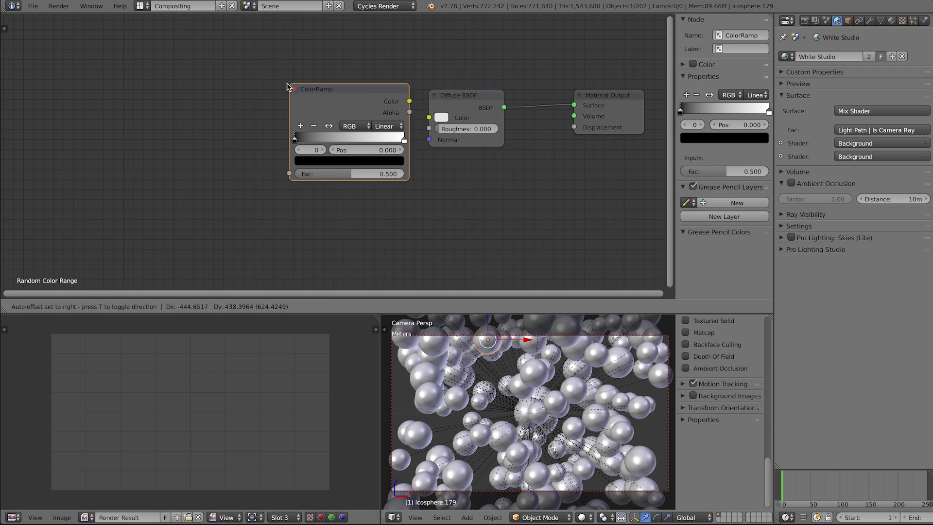
left_click(366, 99)
left_click_drag(407, 101, 429, 118)
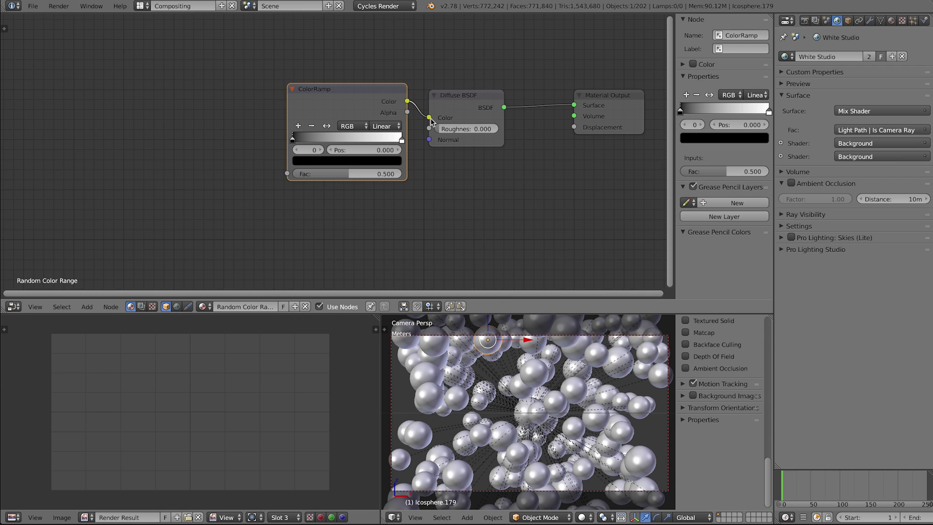
Add an Object Info node, connect its Random output to the ColorRamp's Fac input, and preview the spheres in rendered shading.
key("shift+a")
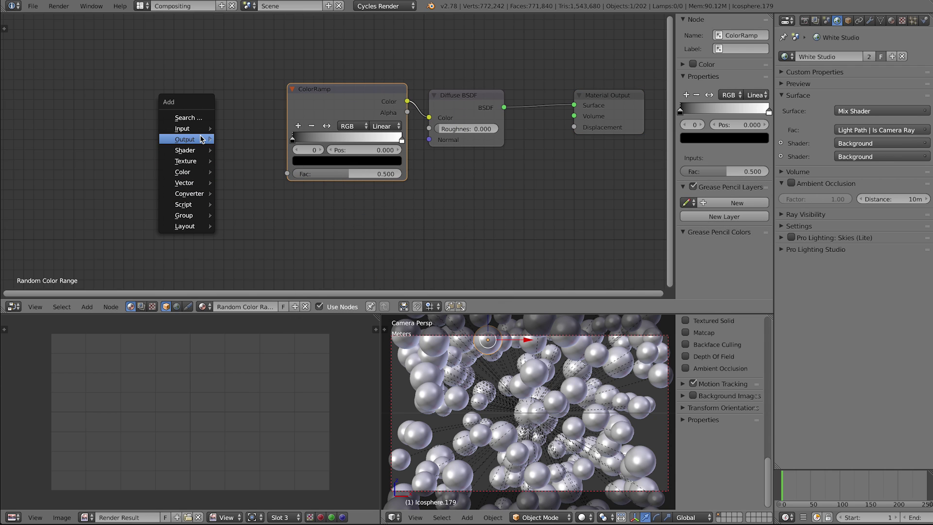
mouse_move(208, 129)
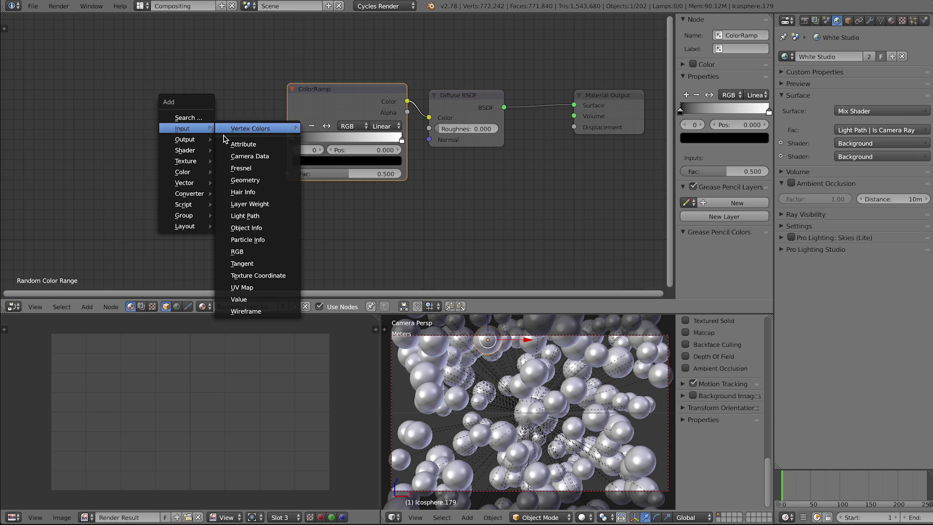
left_click(259, 228)
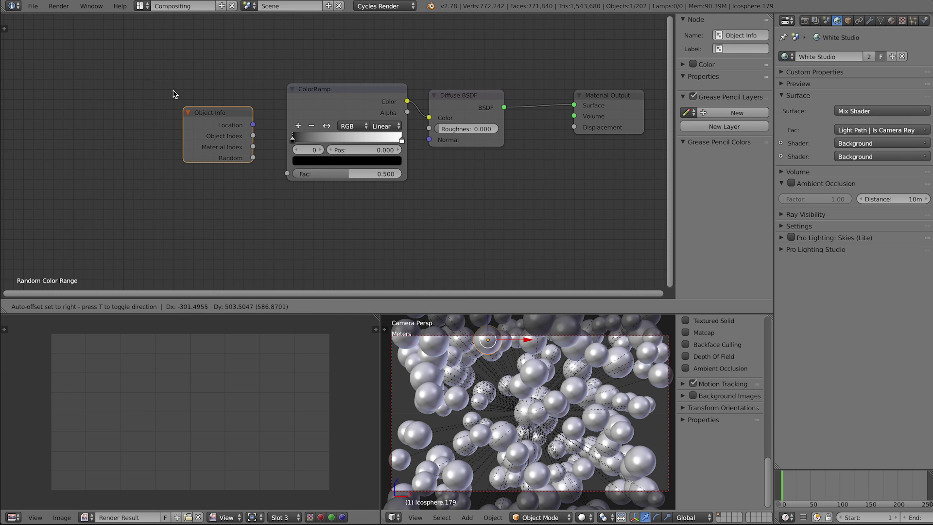
left_click(172, 92)
scroll(252, 162, "up", 3)
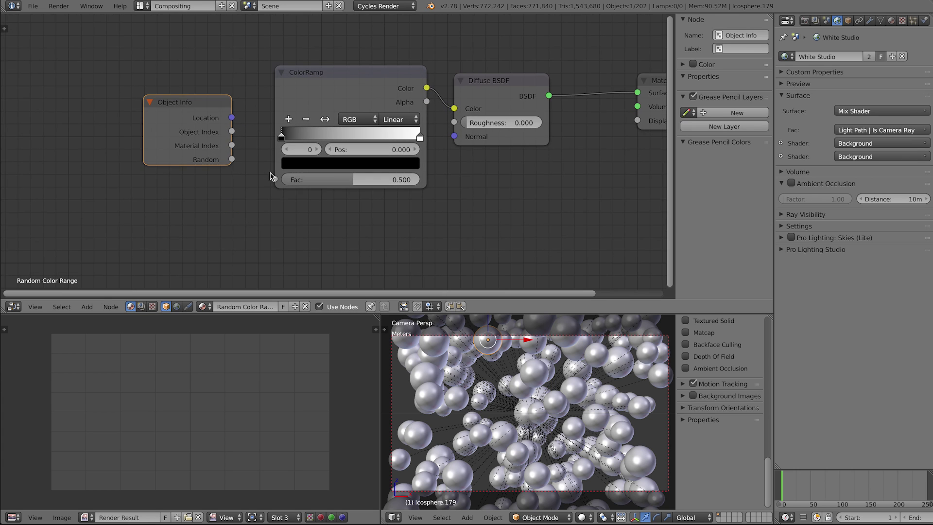
left_click_drag(178, 179, 218, 200)
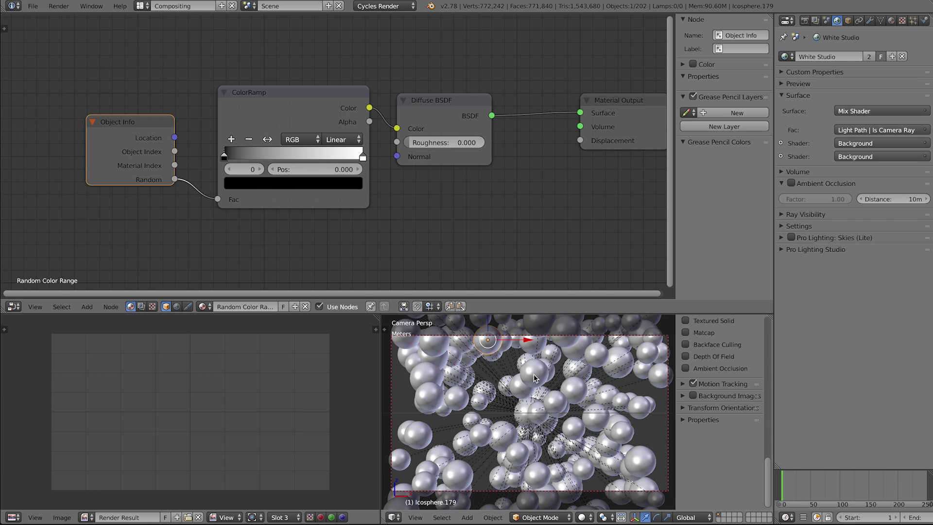
key("shift+z")
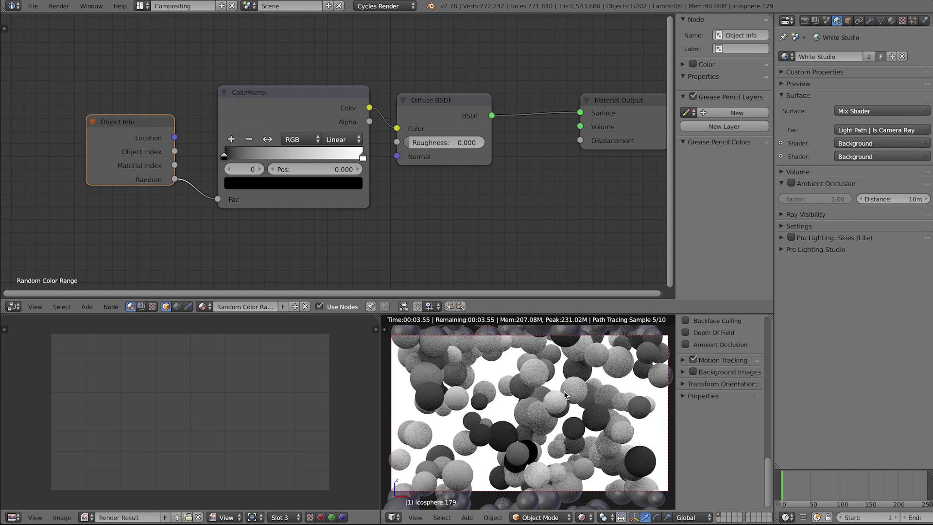
key("shift+z")
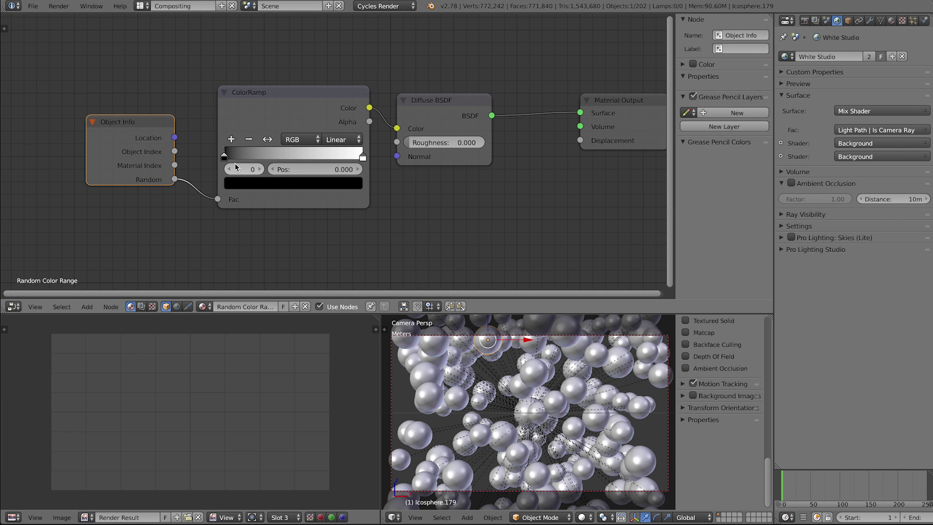
Color the ColorRamp's first stop pure red and its last stop pinkish red (R 1.000, G 0.006, B 0.060).
left_click(292, 184)
left_click_drag(333, 214, 333, 195)
left_click_drag(275, 286, 276, 290)
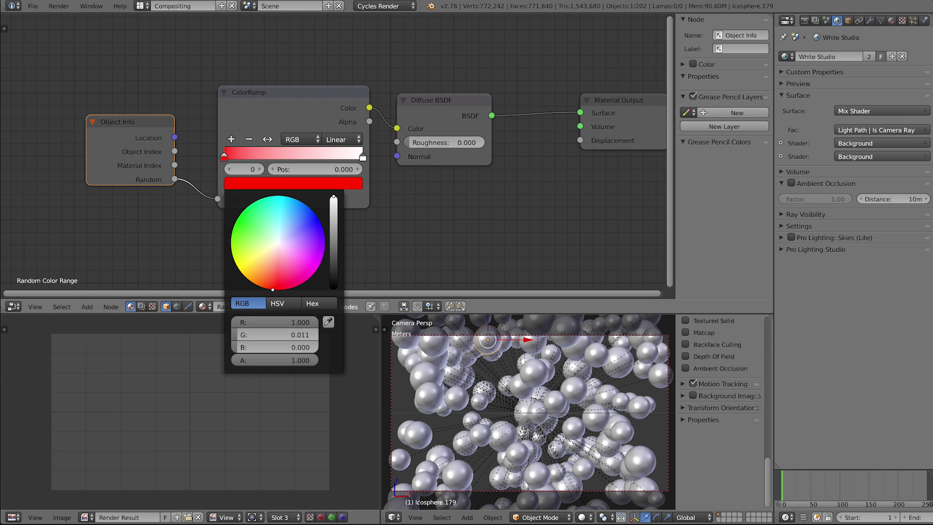
left_click(261, 169)
left_click(279, 188)
left_click(288, 285)
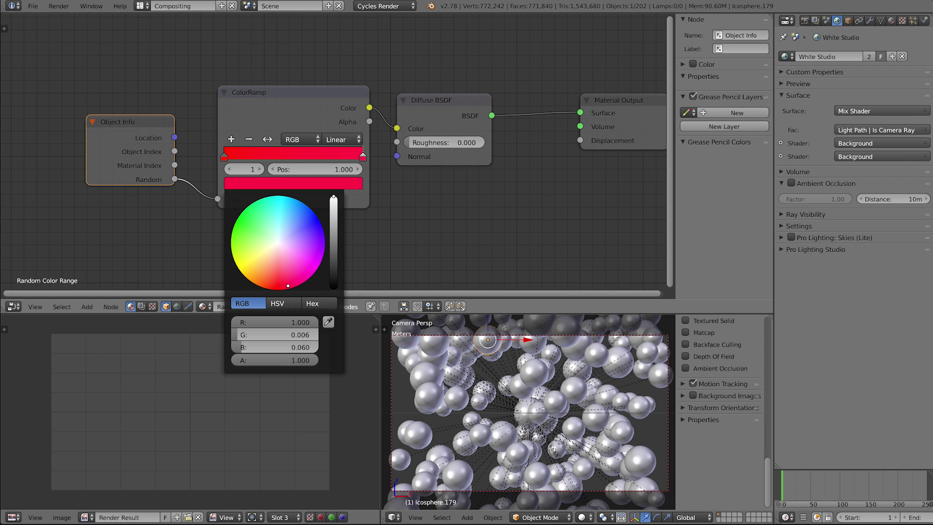
Switch the ColorRamp's color mode to HSL and its color interpolation to Far.
left_click(314, 140)
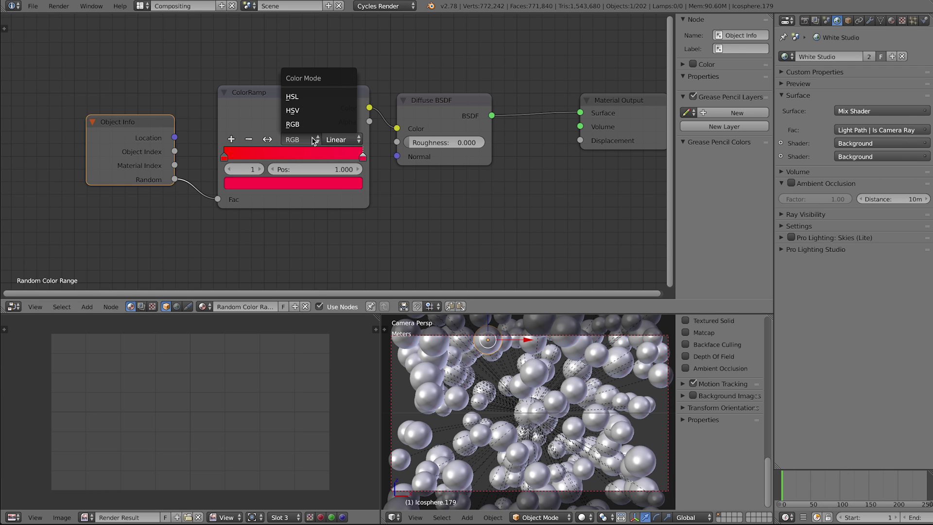
left_click(292, 97)
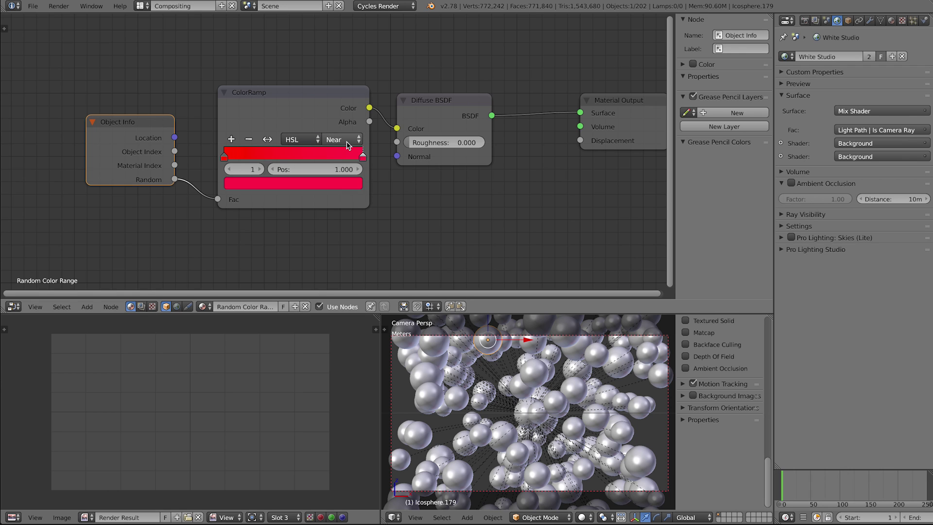
left_click(348, 142)
left_click(340, 122)
left_click(342, 140)
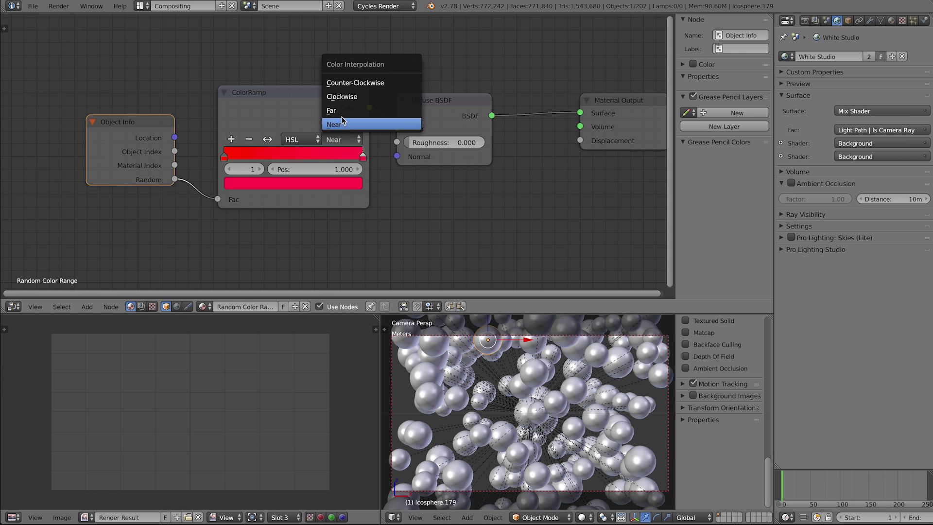
left_click(341, 112)
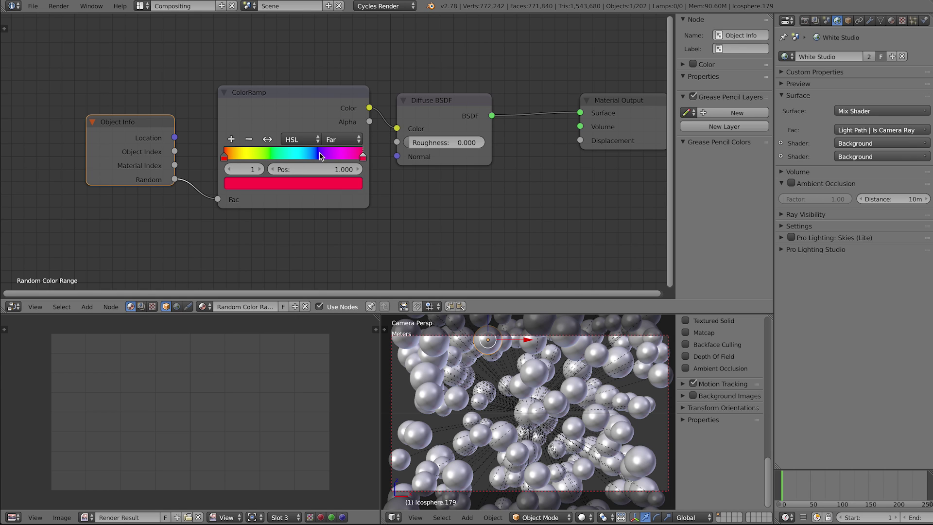
Preview the spheres in rendered shading, and move the Material Output node closer to the Diffuse BSDF.
left_click(279, 185)
left_click(281, 184)
key("shift+z")
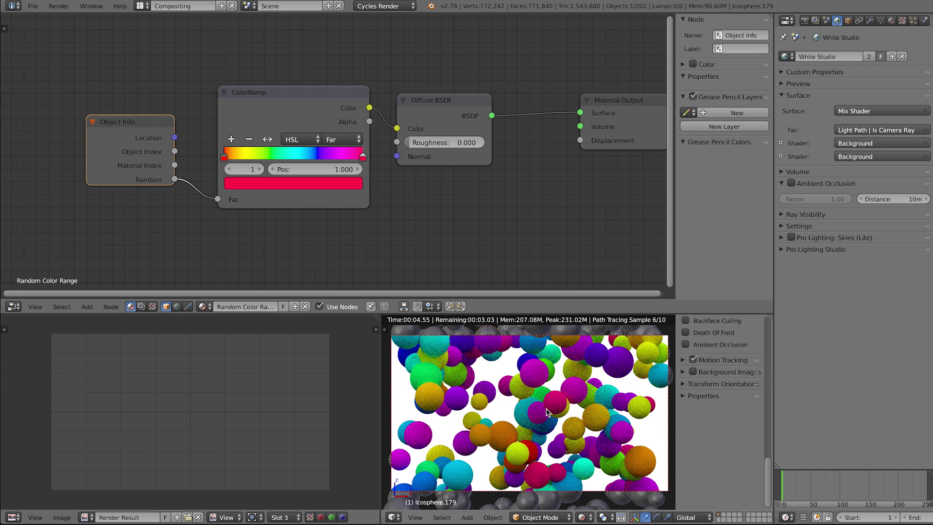
key("shift+z")
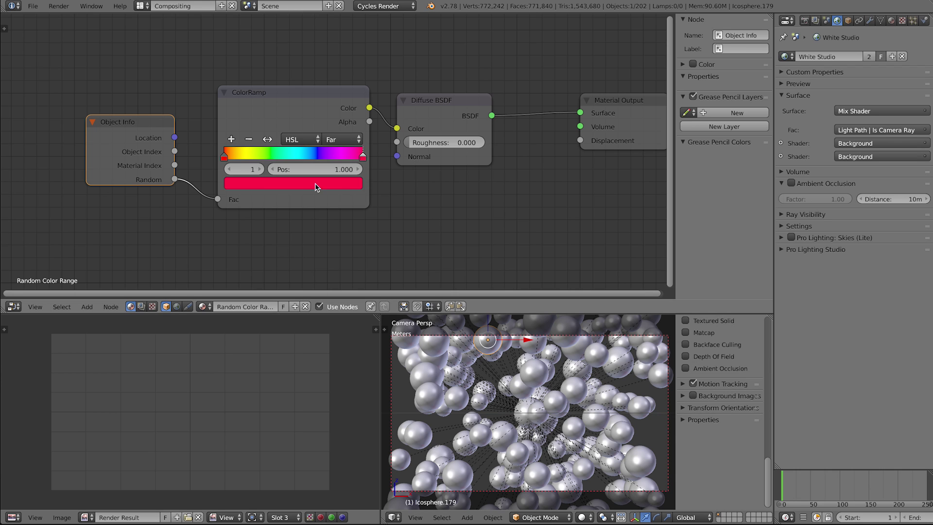
left_click(297, 185)
left_click_drag(614, 106, 516, 123)
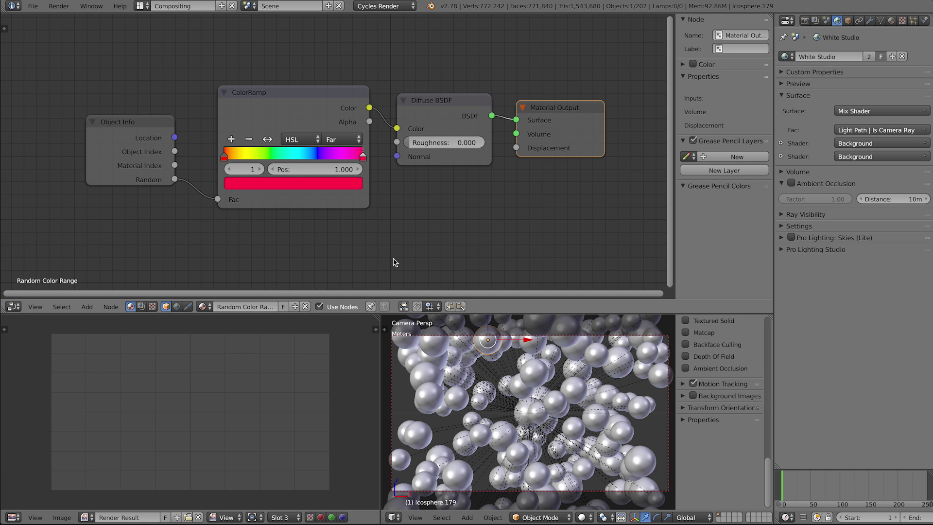
Unlink the current material from the sphere and create a new one named Random Color Choice.
left_click(296, 307)
left_click(251, 308)
type("Random Colo")
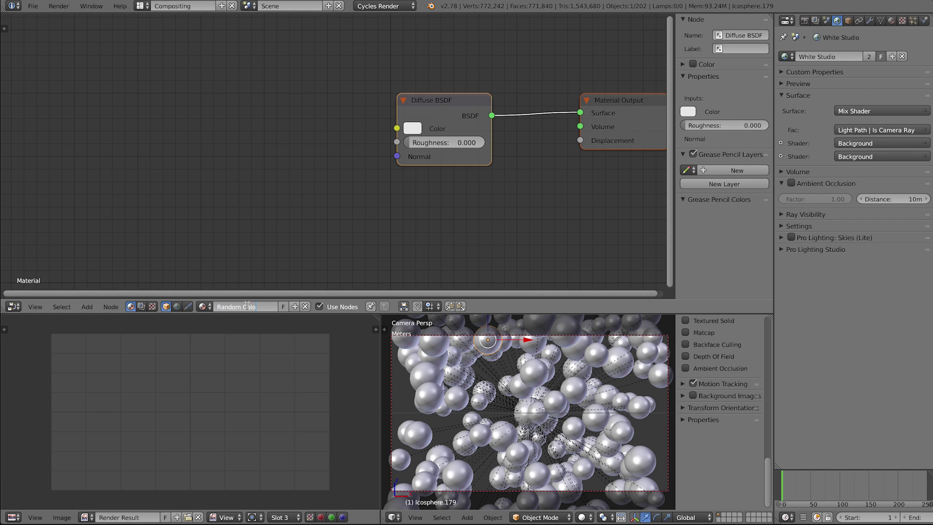
type("r Choice")
key("Return")
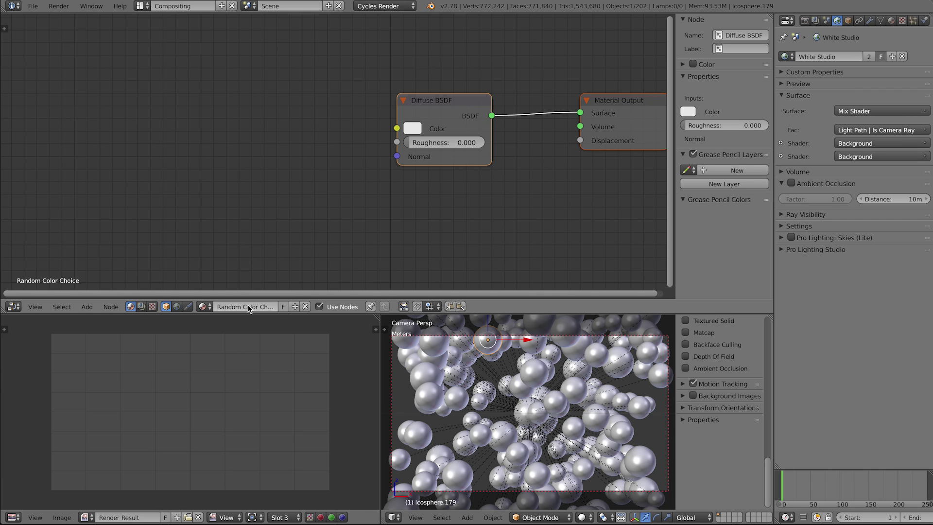
Copy the Object Info and ColorRamp nodes from Random Color Range into Random Color Choice and connect the ramp's Color to the Diffuse BSDF.
left_click(203, 306)
left_click(222, 334)
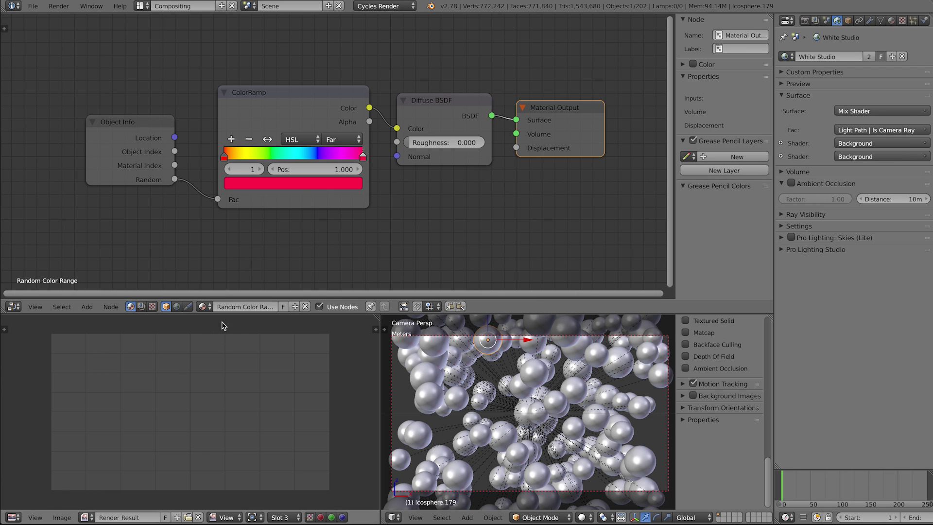
left_click(285, 92)
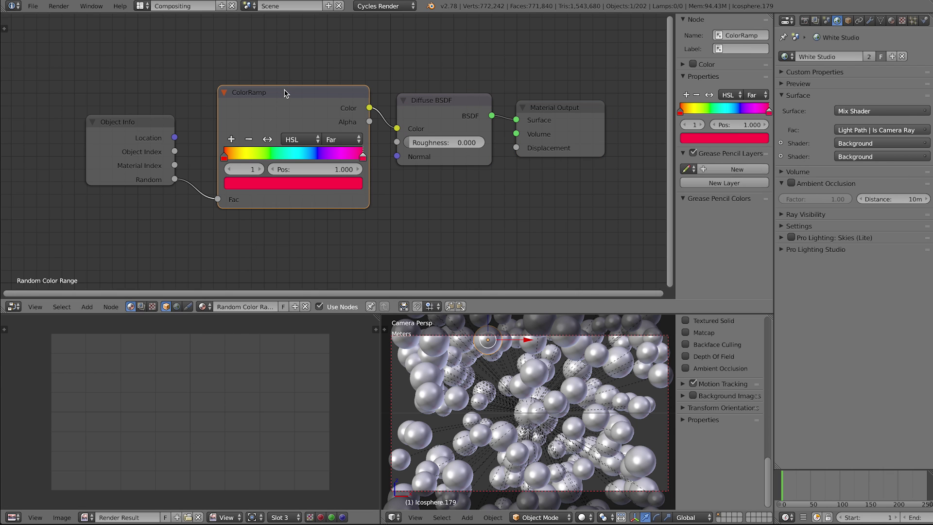
left_click(135, 128)
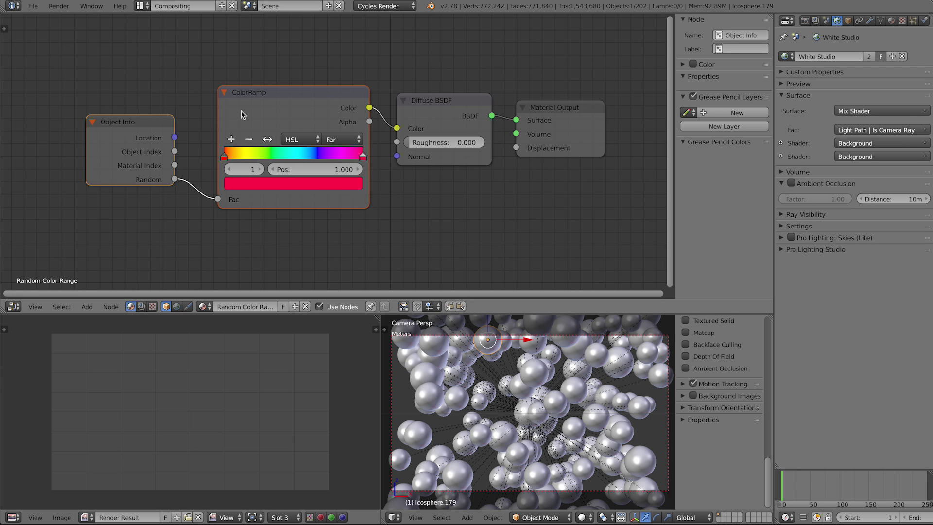
left_click(202, 307)
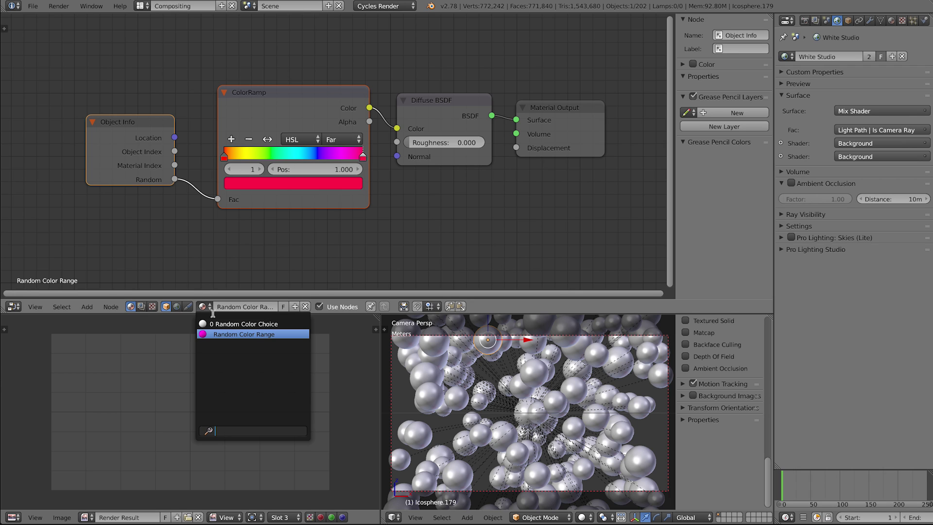
left_click(224, 323)
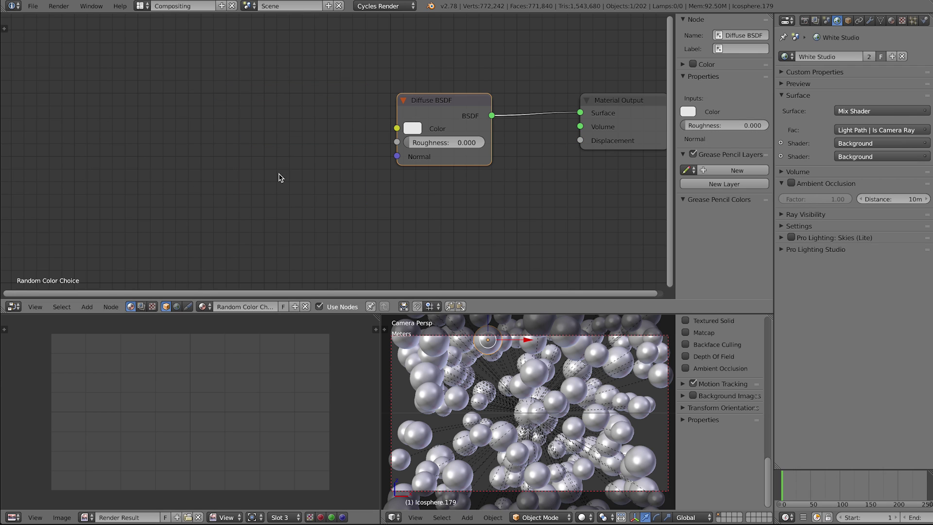
key("ctrl+v")
left_click_drag(370, 107, 397, 128)
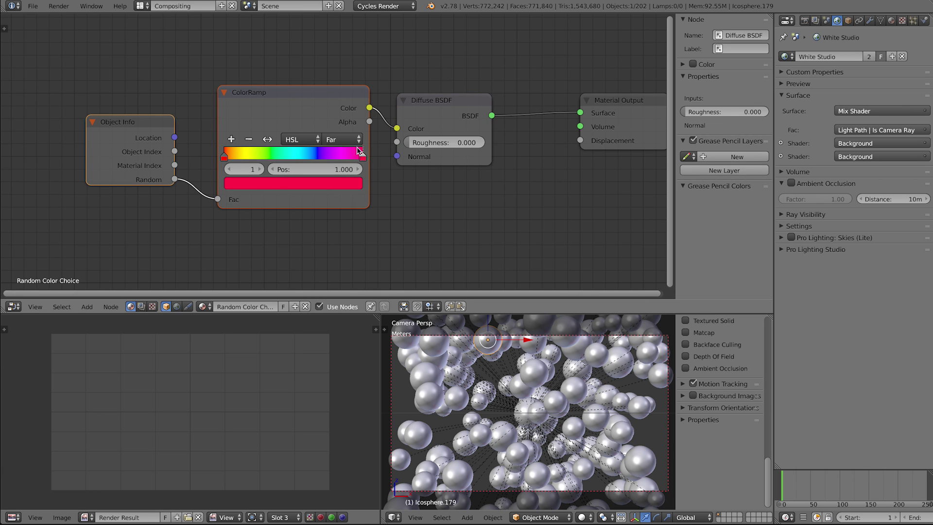
Set the copied ColorRamp's color mode to RGB and its interpolation to Constant.
left_click(304, 138)
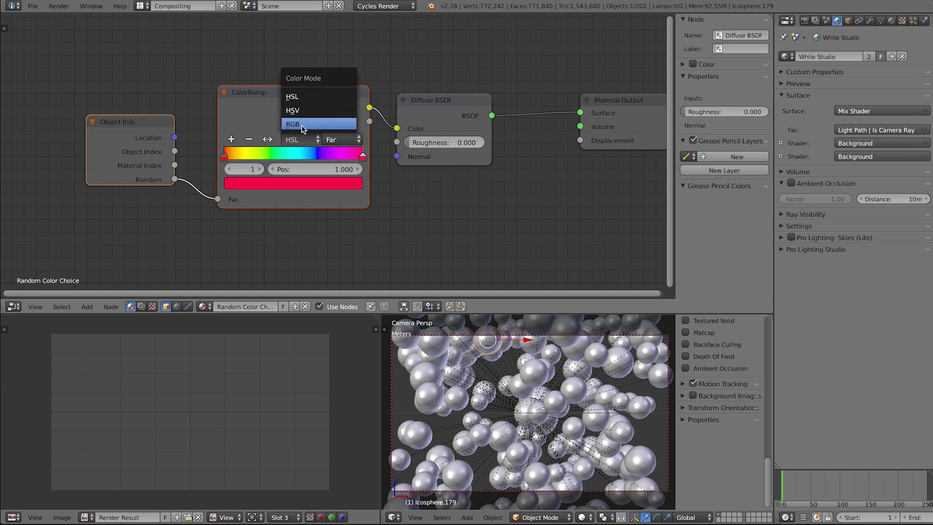
left_click(302, 125)
left_click(342, 139)
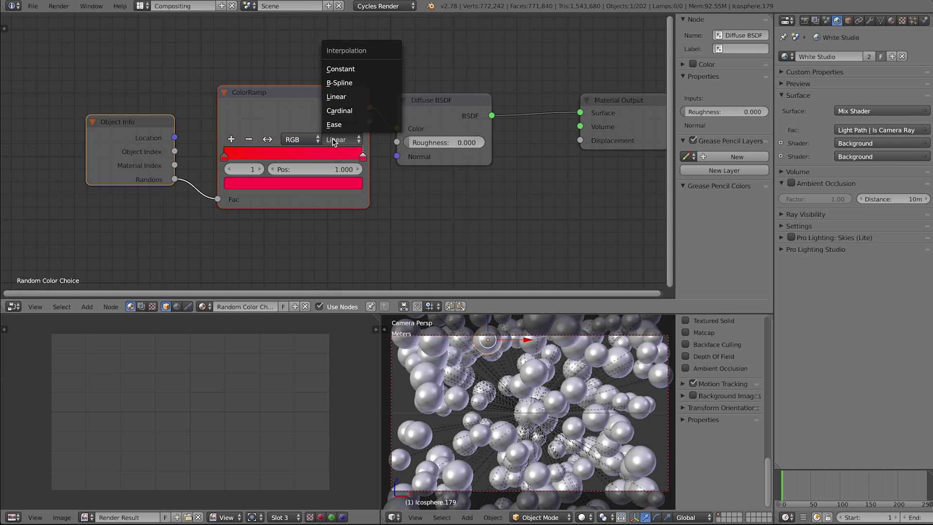
left_click(353, 72)
Color the ramp's second stop bright green, move it to position 0.480, and preview the spheres in rendered shading.
left_click(301, 183)
left_click(236, 235)
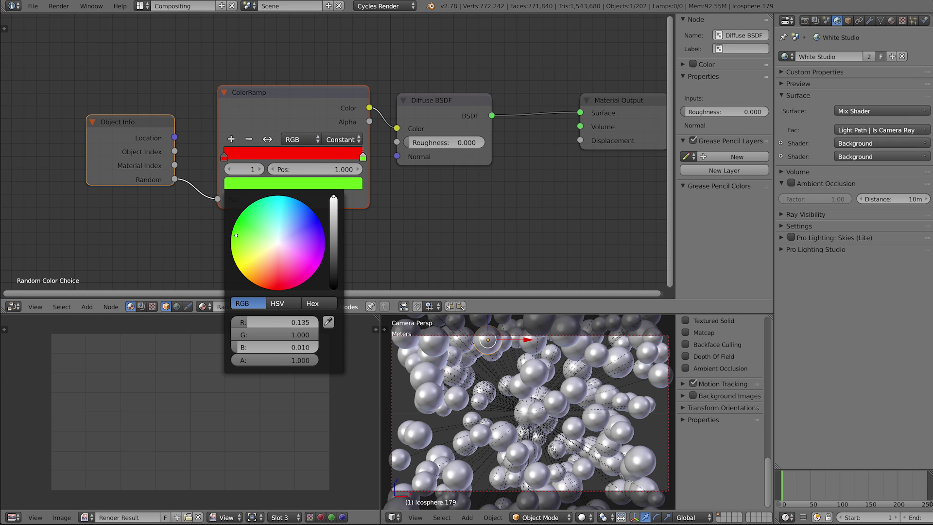
left_click_drag(362, 157, 290, 156)
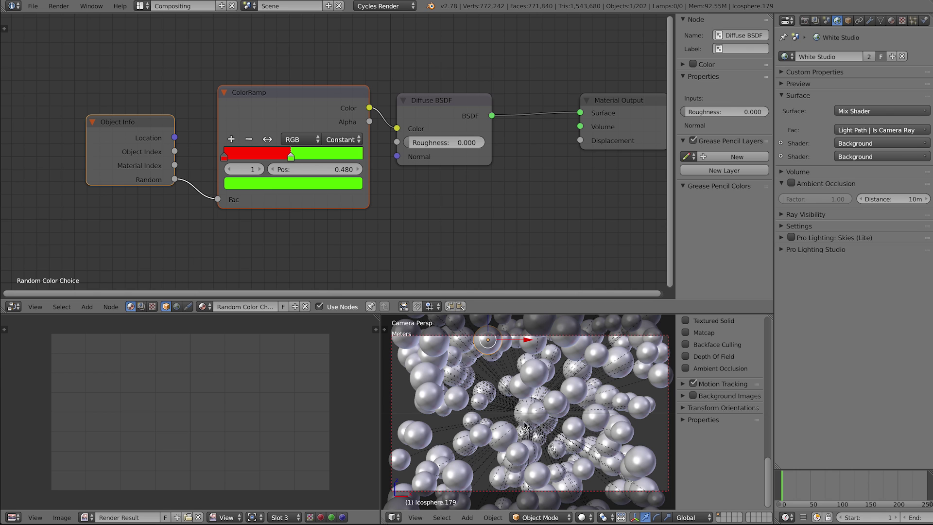
key("shift+z")
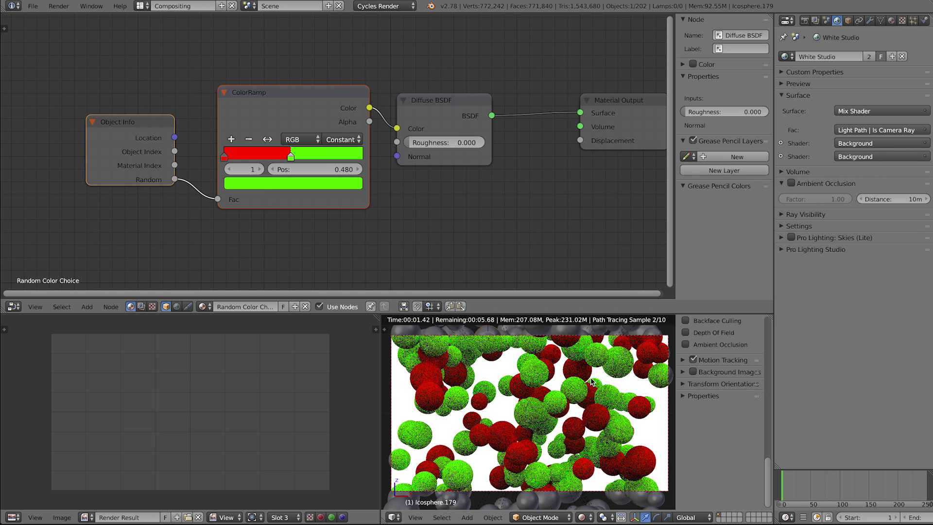
key("shift+z")
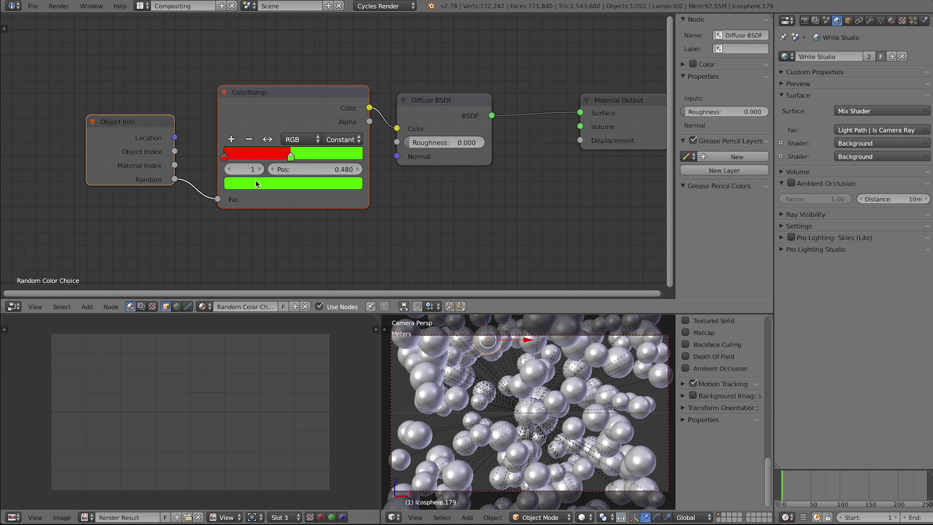
Set the position of the ColorRamp's green stop to 0.500.
left_click(351, 170)
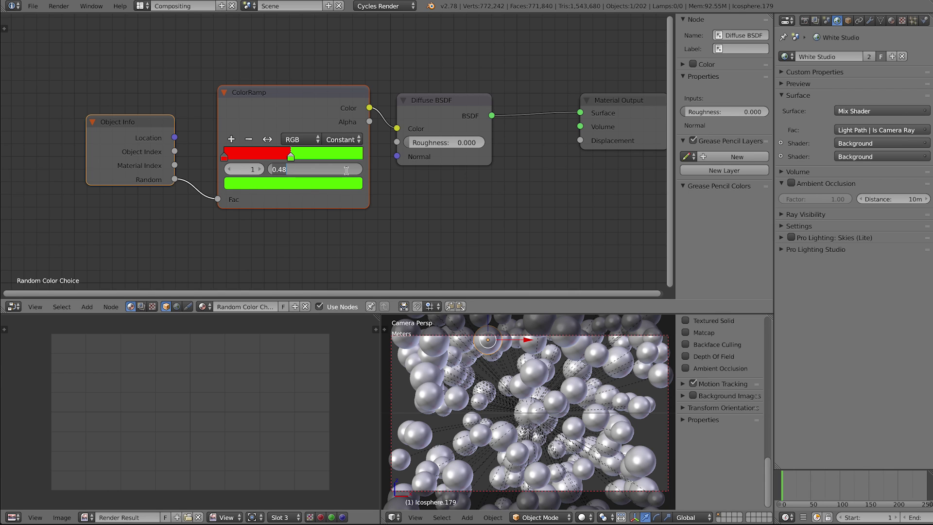
type("0.5")
key("Return")
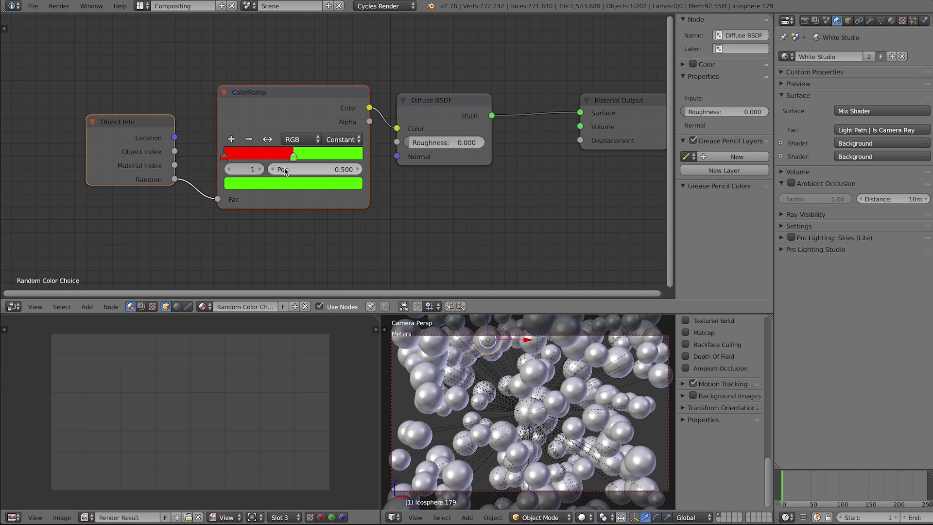
Add a ColorRamp stop between the red and green ones, color it blue, and preview the spheres in rendered shading.
left_click(237, 140)
left_click(305, 183)
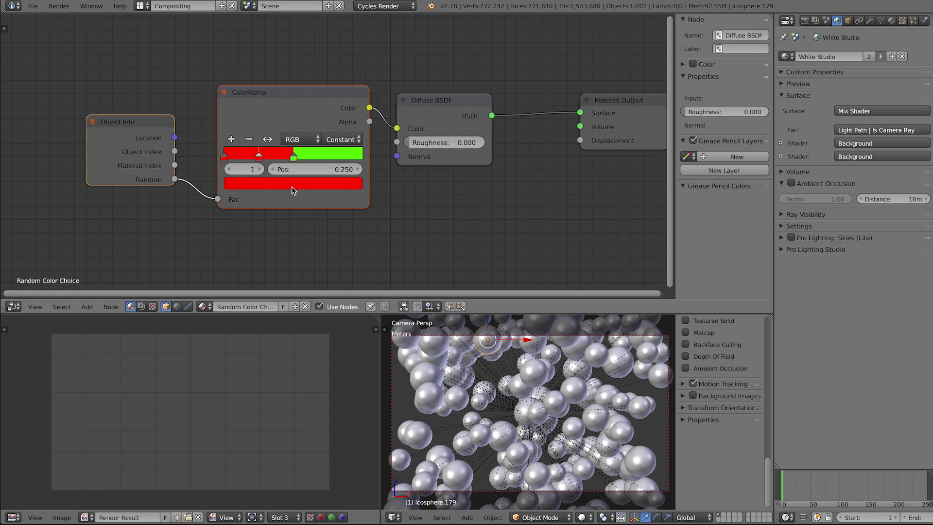
left_click(288, 183)
left_click(301, 204)
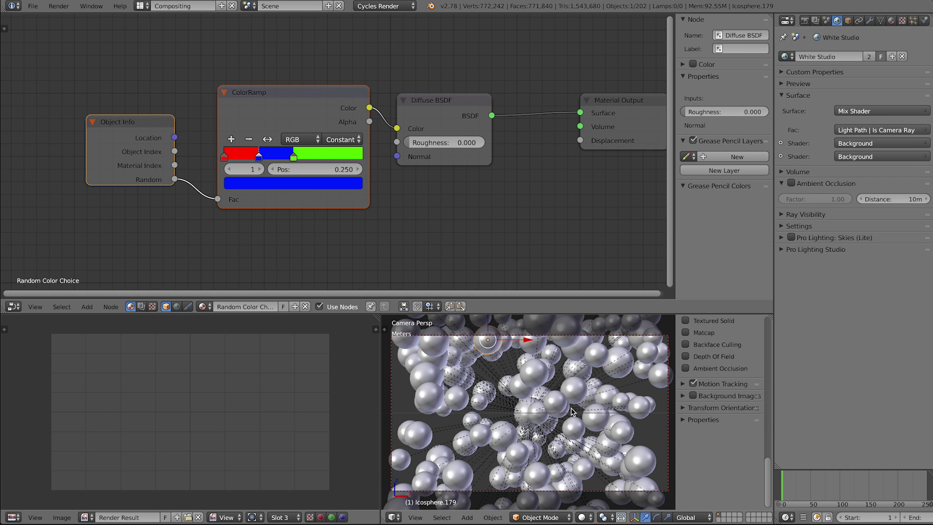
key("shift+z")
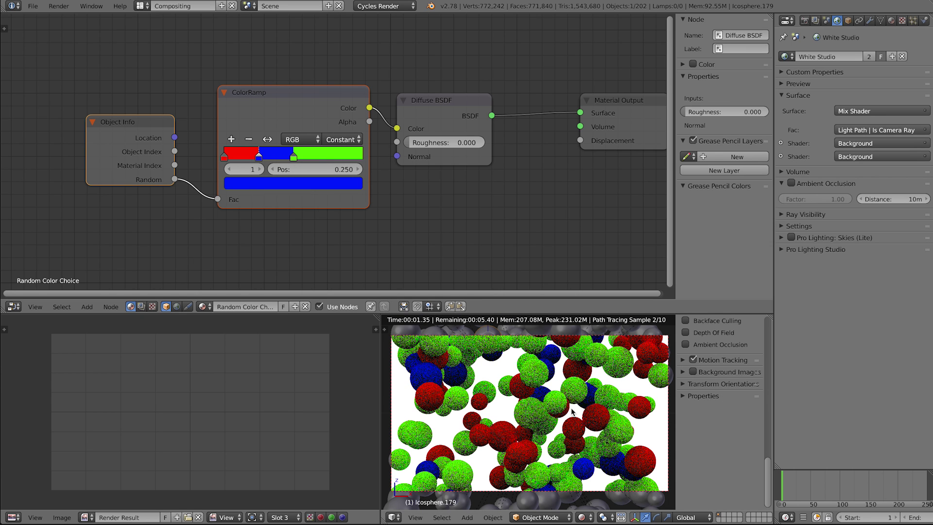
key("shift+z")
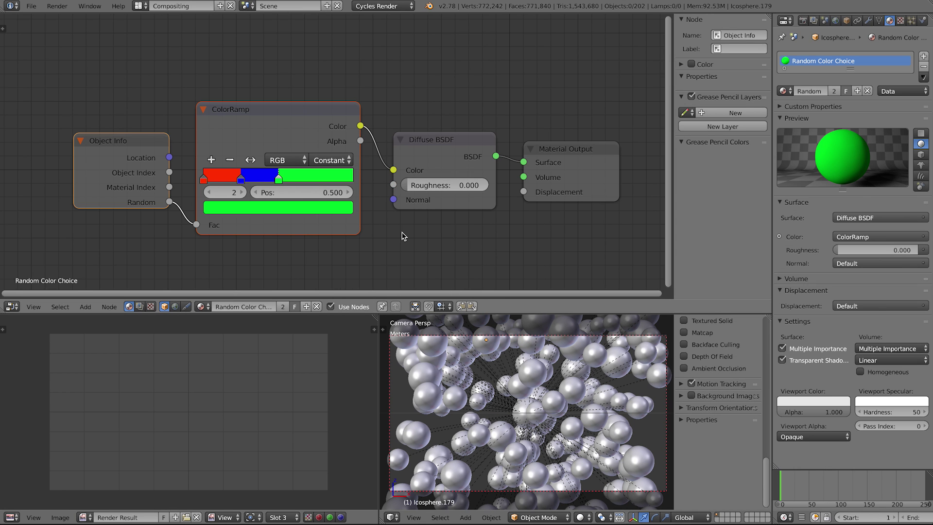
Create a new material for the sphere, name it Alter HSV, and give it a fake user.
left_click(306, 307)
left_click(264, 307)
type("Alter HSV")
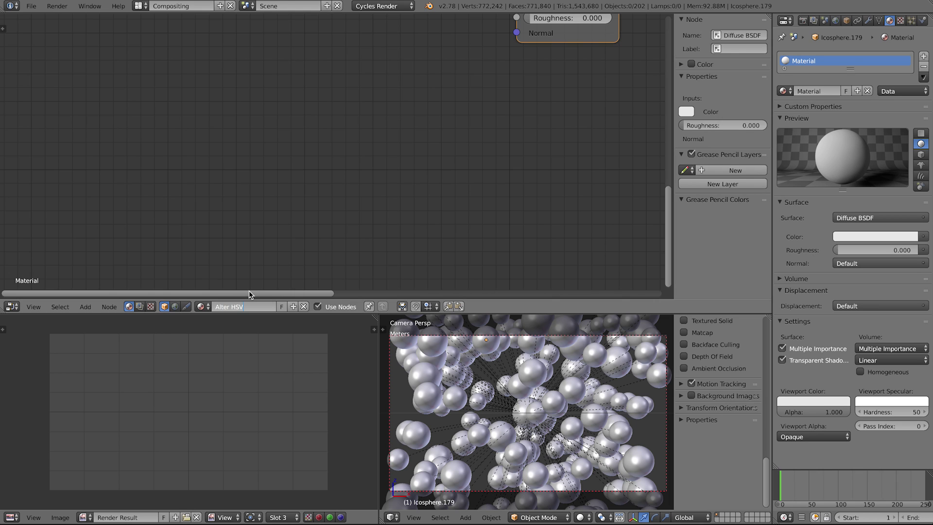
key("Return")
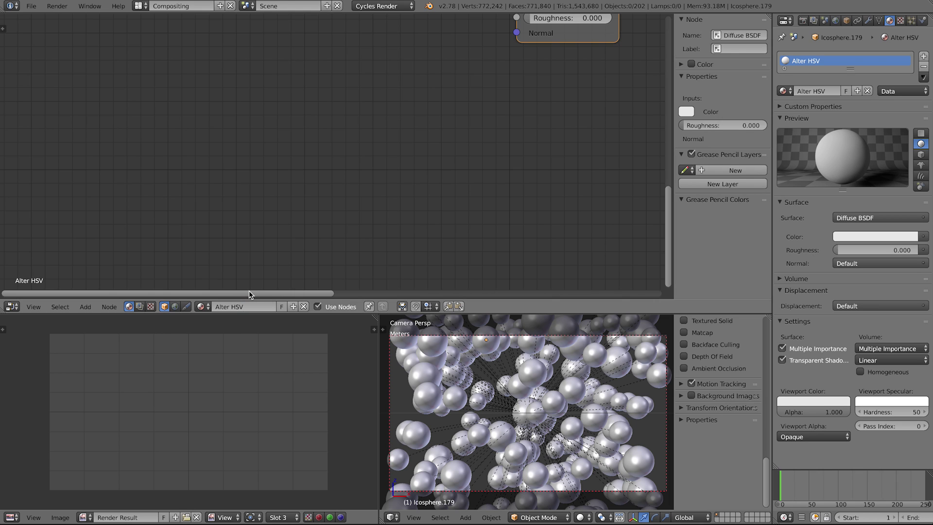
left_click(280, 306)
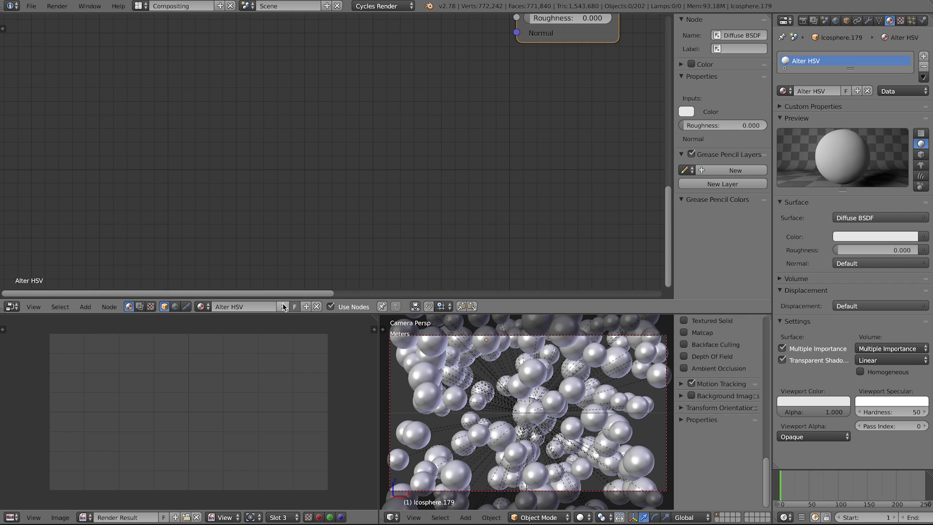
Add a Hue Saturation Value node before the Diffuse BSDF and connect its Color output to the shader's Color input.
middle_click_drag(406, 181, 352, 251)
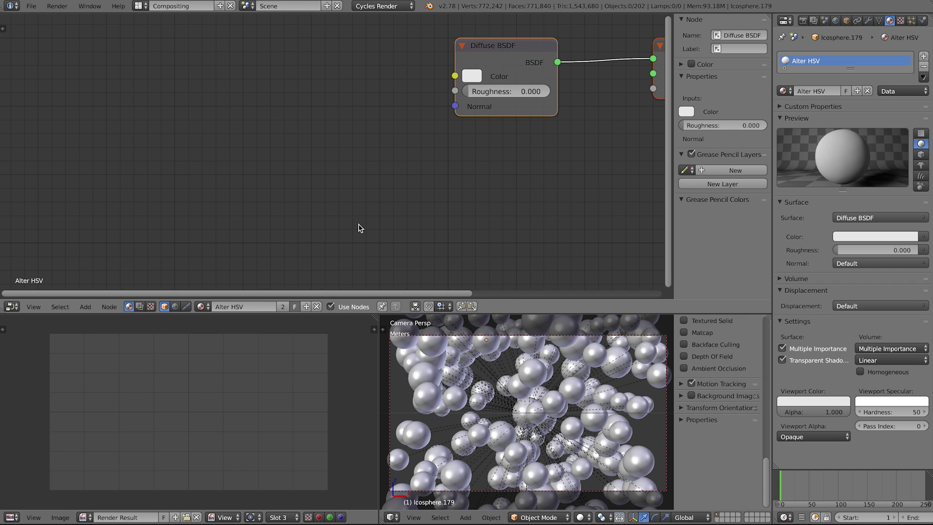
middle_click_drag(436, 175, 308, 195)
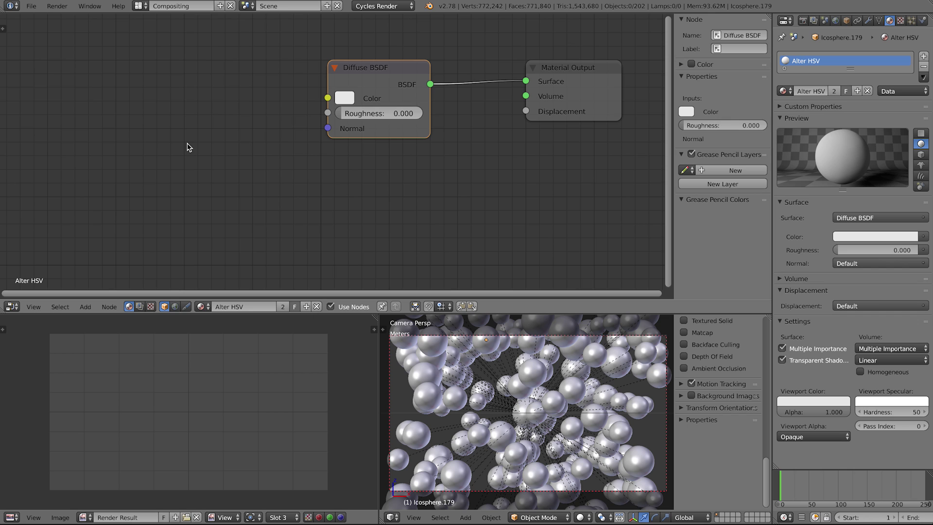
key("shift+a")
mouse_move(184, 124)
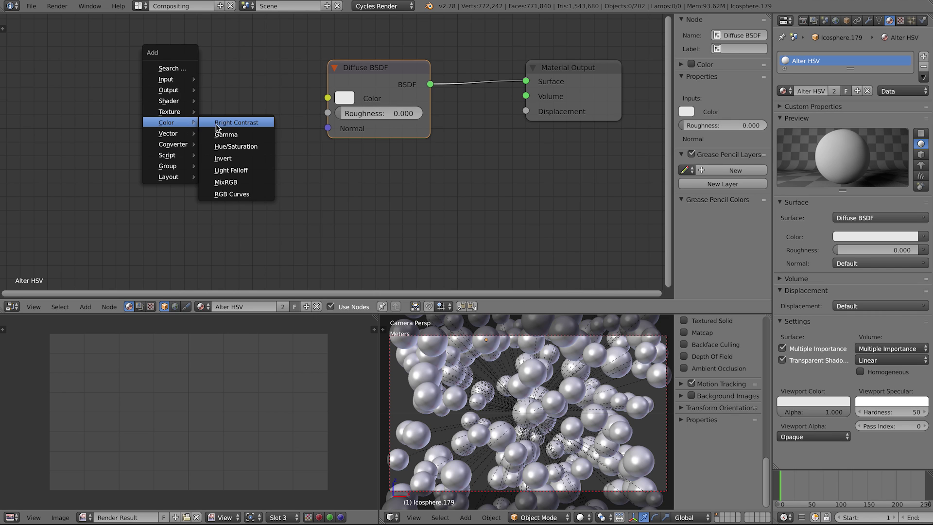
left_click(240, 143)
left_click(170, 60)
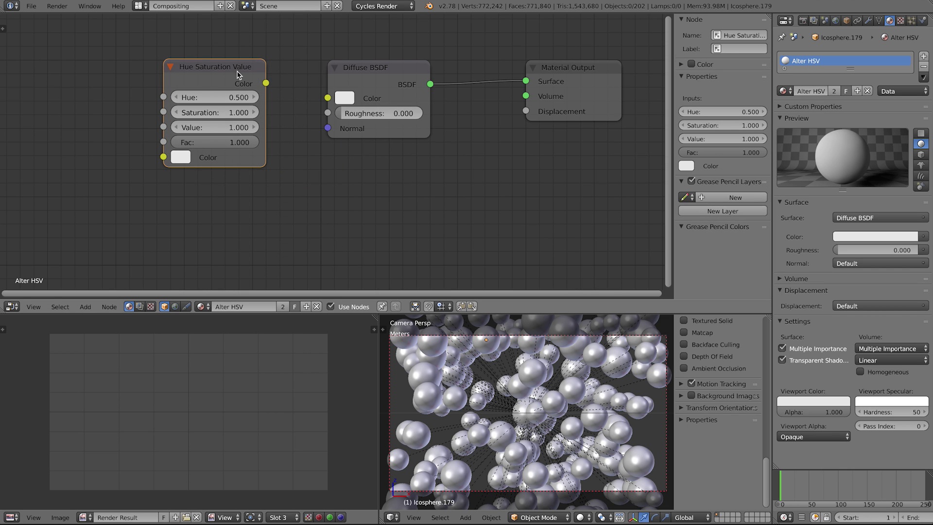
left_click_drag(266, 83, 328, 99)
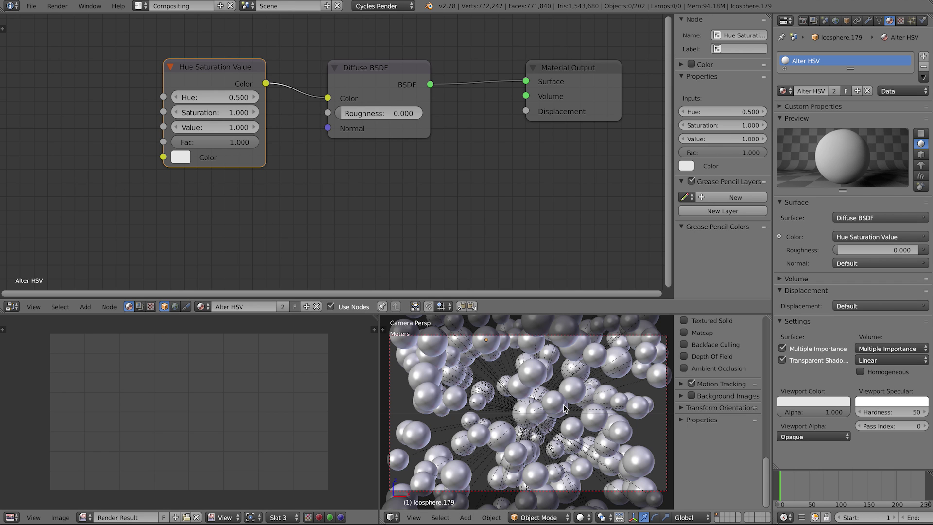
Preview the spheres in rendered shading and set the Hue Saturation Value node's color to bright green, with hue 0.336 and saturation 1.000.
key("shift+z")
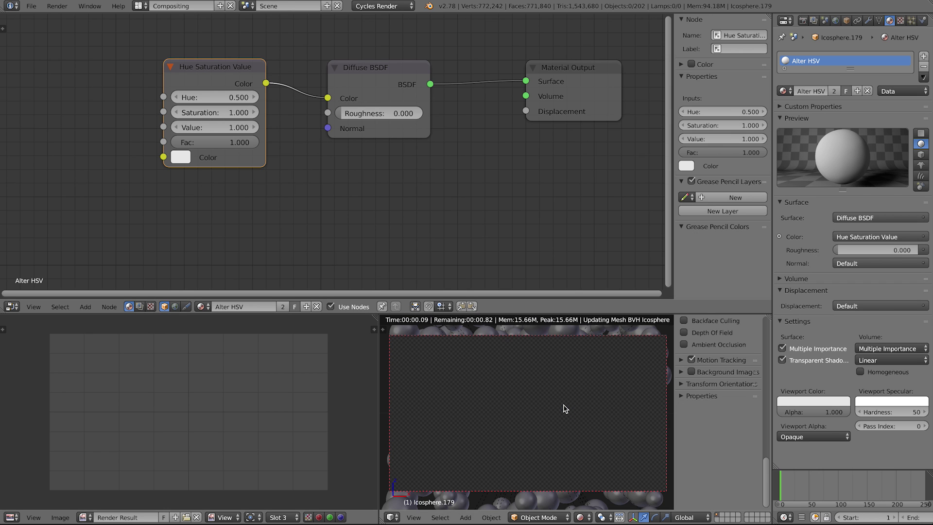
left_click(181, 157)
left_click(185, 194)
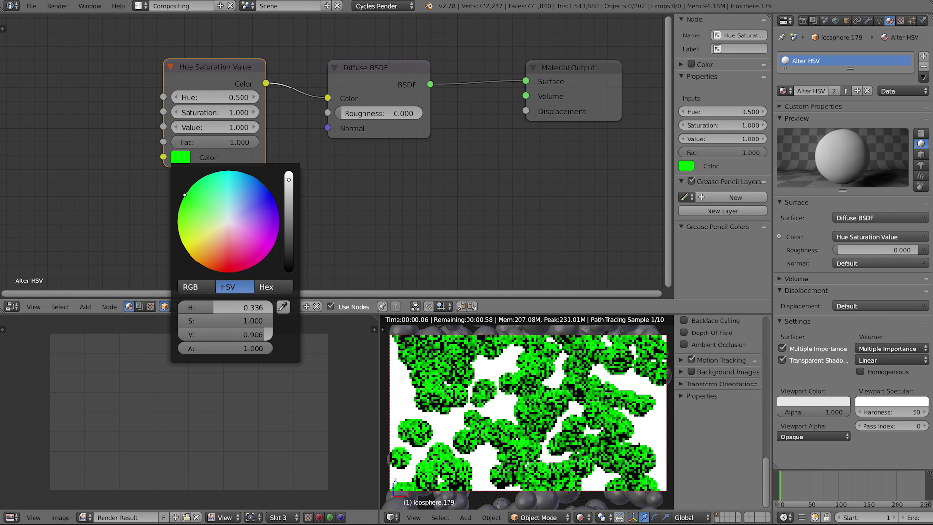
Try a Hue of 0.000 on the Hue Saturation Value node and return it to 0.500.
left_click_drag(229, 98, 172, 99)
left_click(236, 99)
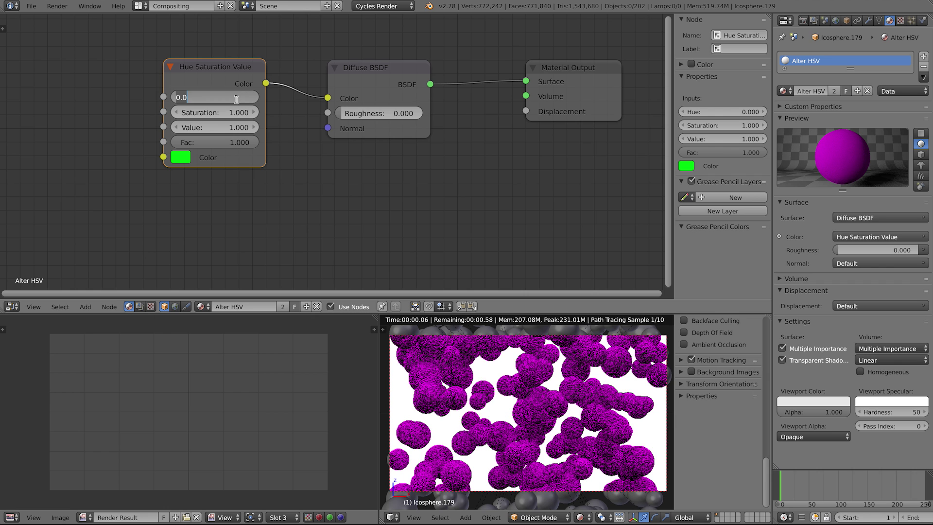
type("0.5")
key("Return")
Add an Object Info node, connect its Random output to the Hue Saturation Value node's Saturation, and preview the spheres in rendered shading.
middle_click_drag(215, 193, 385, 190)
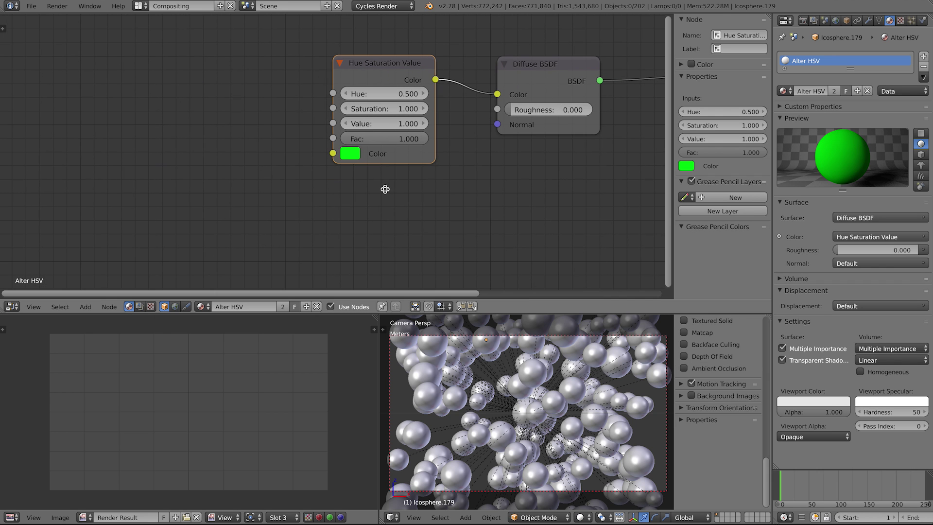
key("shift+a")
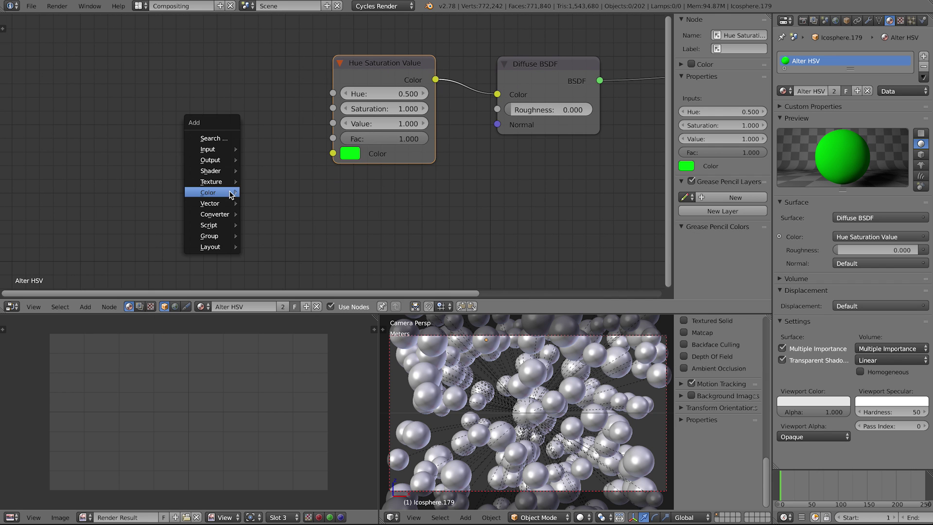
mouse_move(213, 148)
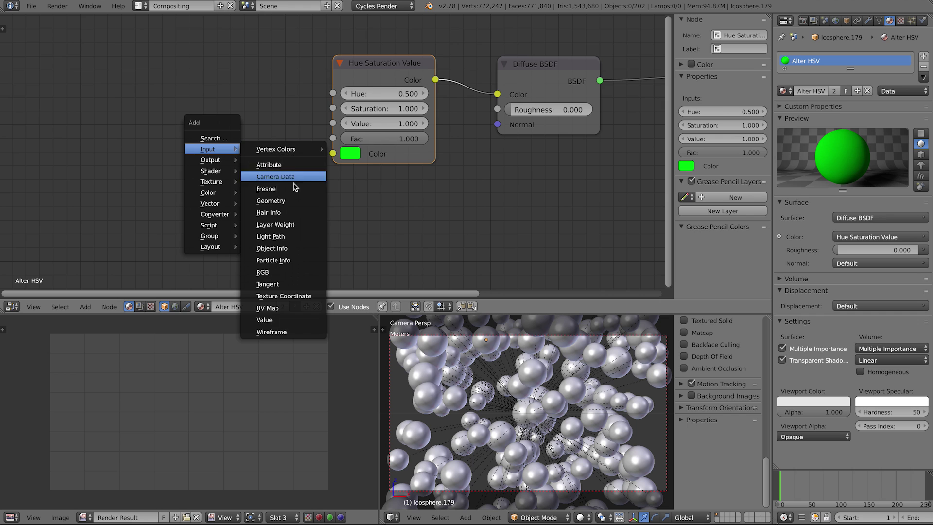
left_click(272, 248)
left_click(149, 78)
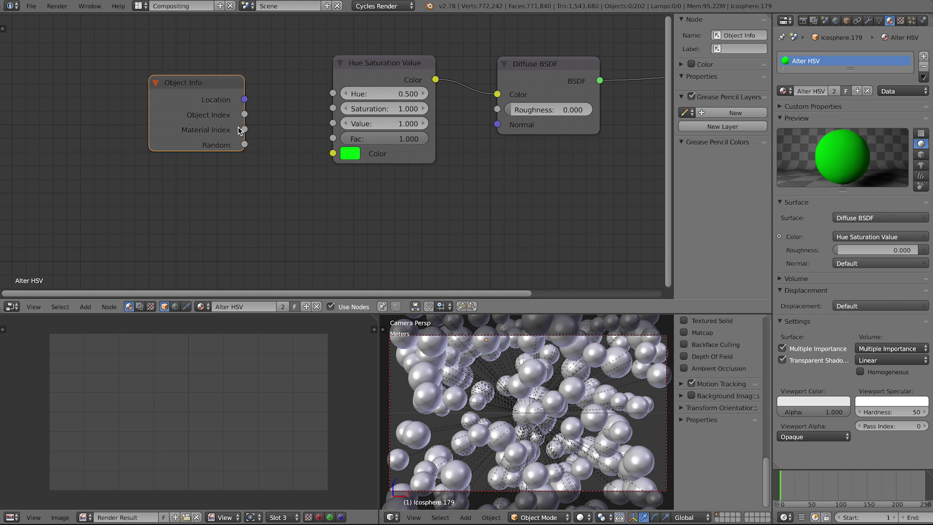
left_click_drag(245, 144, 333, 108)
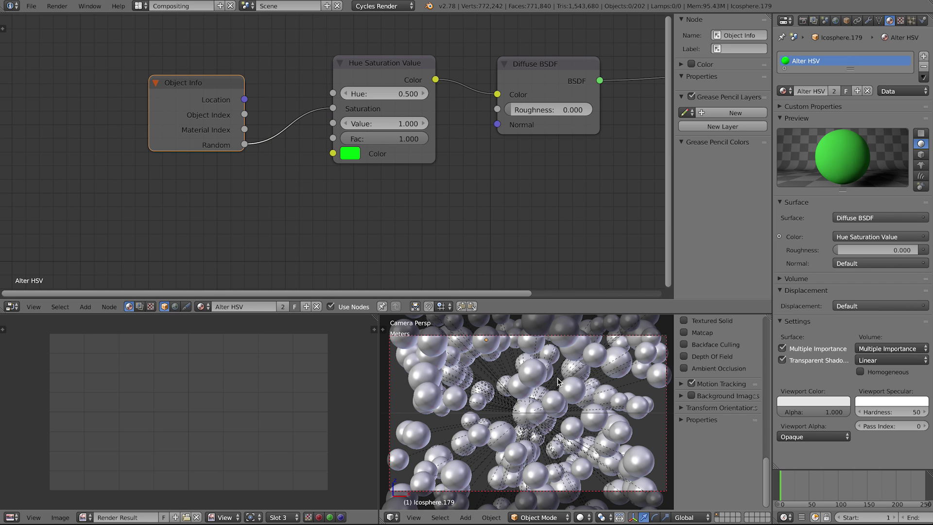
key("shift+z")
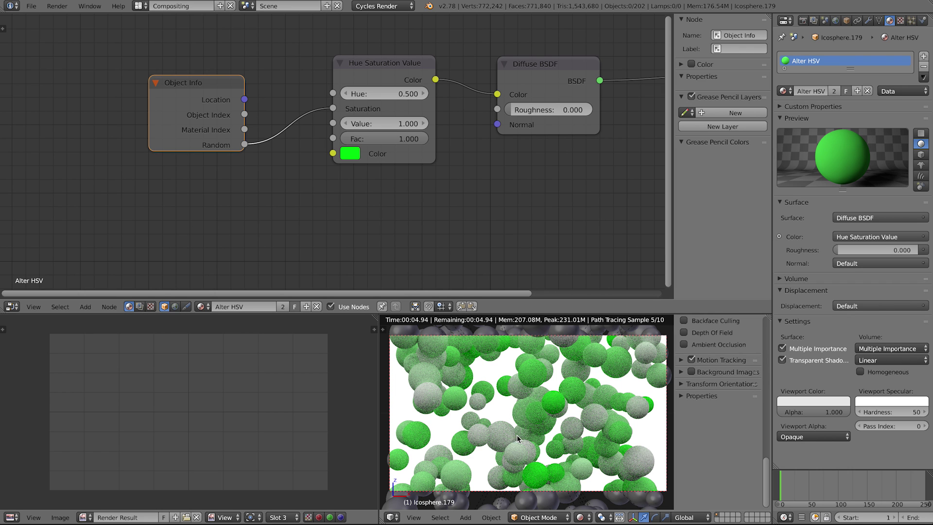
Try the Object Info node's Random link on the Value input and on the Hue input, and cut the link.
mouse_move(247, 144)
left_mouse_down("ctrl")
mouse_move(267, 146)
mouse_move(250, 152)
mouse_move(333, 123)
left_mouse_up("ctrl")
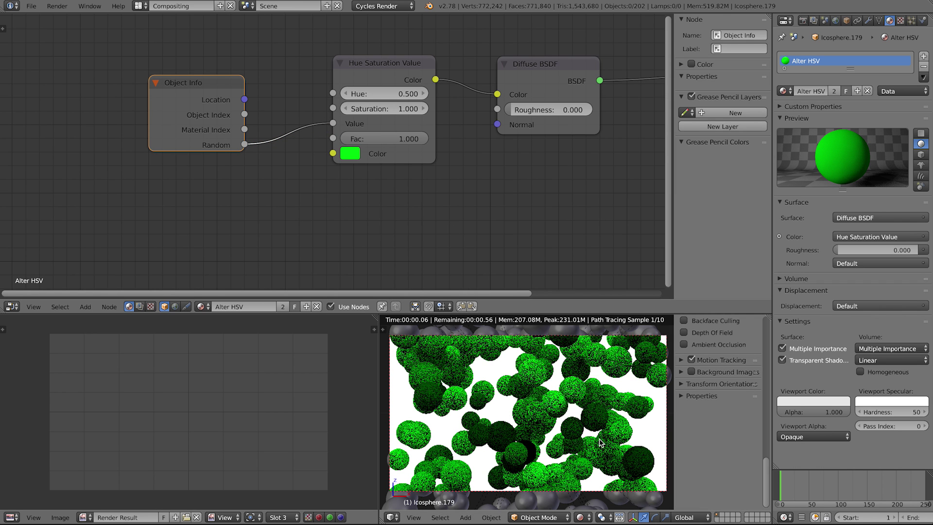
mouse_move(277, 116)
left_mouse_down("ctrl")
mouse_move(283, 164)
mouse_move(261, 139)
mouse_move(333, 93)
left_mouse_up("ctrl")
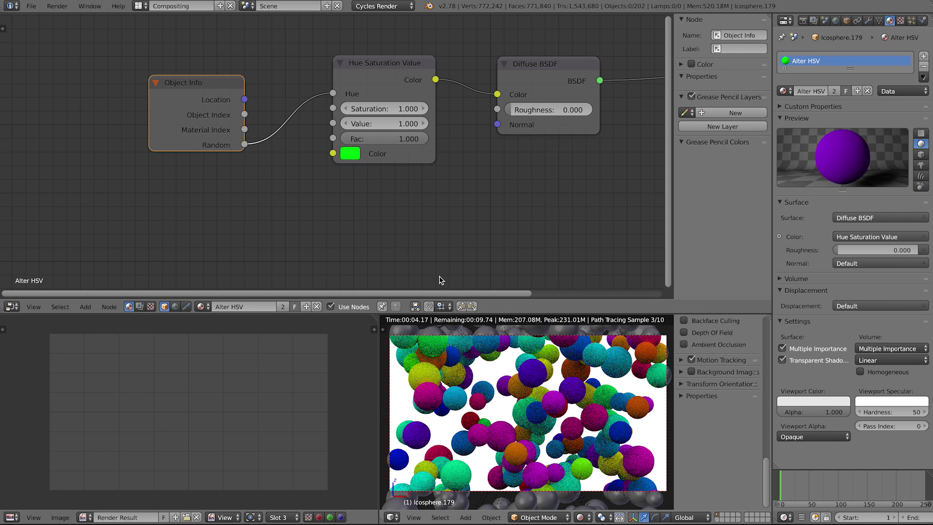
right_click_drag(280, 117, 299, 148, "ctrl")
Move the Object Info node farther from the Hue Saturation Value node and place a Math node set to Multiply between them.
left_click_drag(228, 85, 98, 90)
key("shift+a")
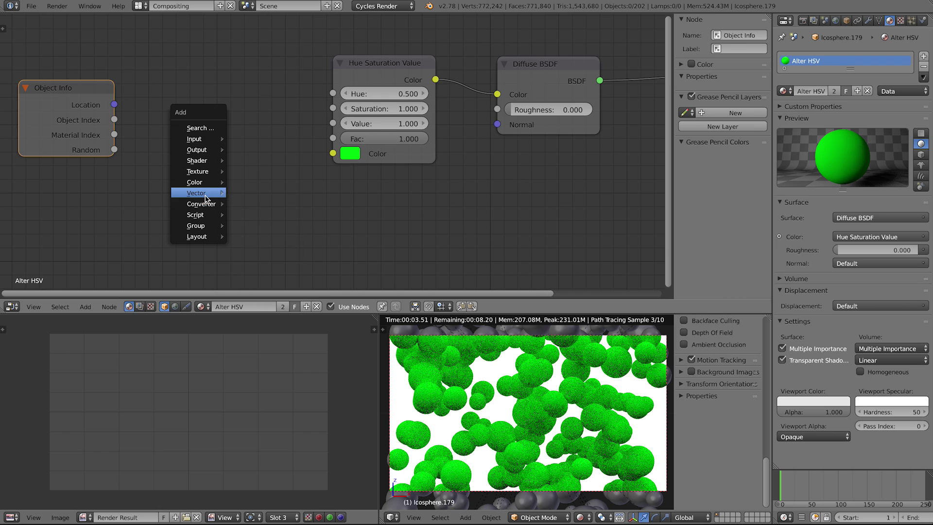
mouse_move(202, 206)
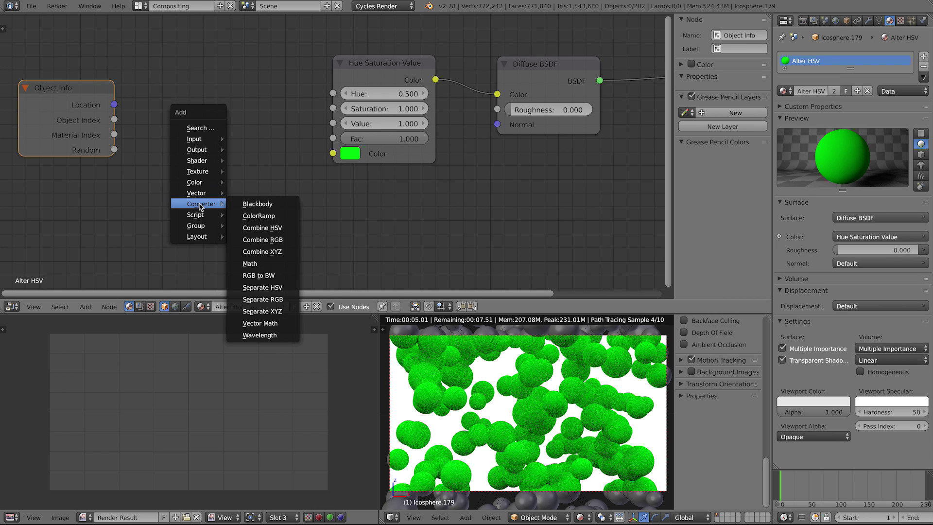
left_click(257, 263)
left_click(168, 62)
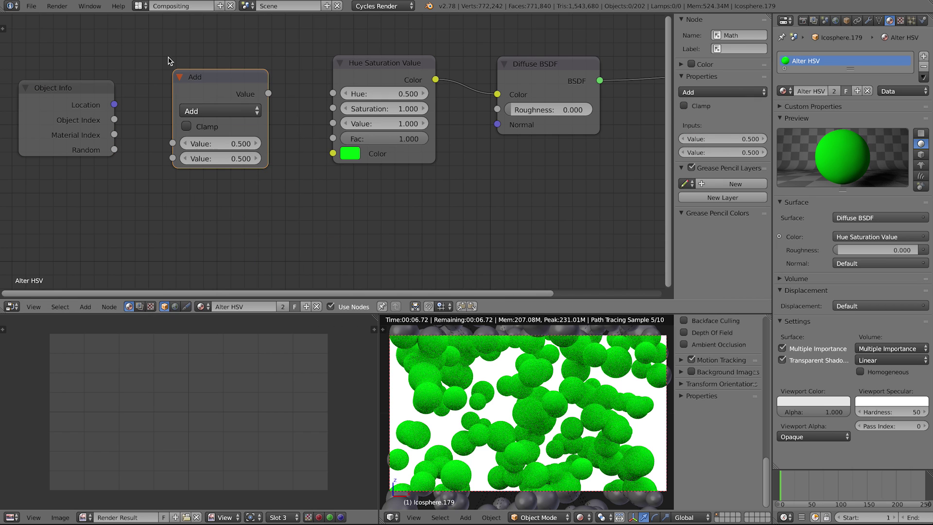
left_click(198, 111)
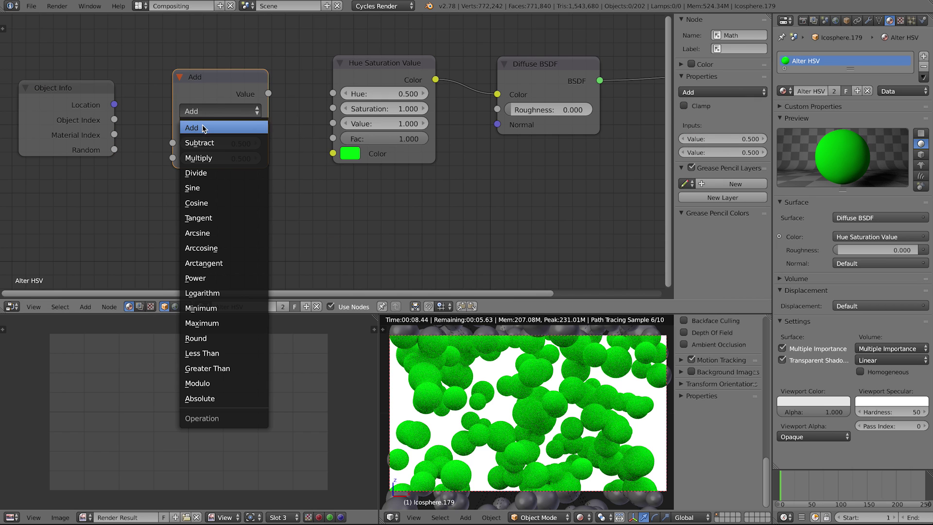
left_click(215, 154)
Route Random through the Multiply node into the Hue input and set the Multiply node's second value to 0.100.
left_click_drag(114, 150, 173, 144)
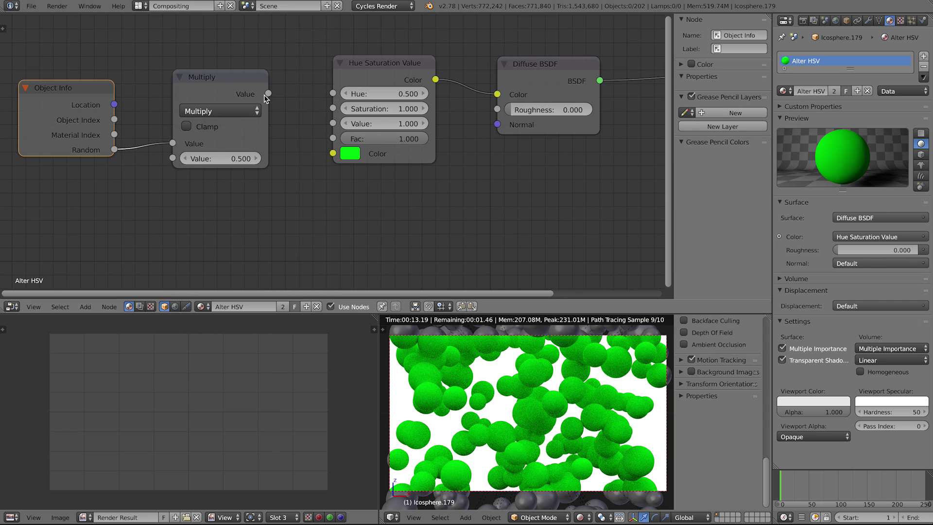
left_click_drag(268, 94, 332, 93)
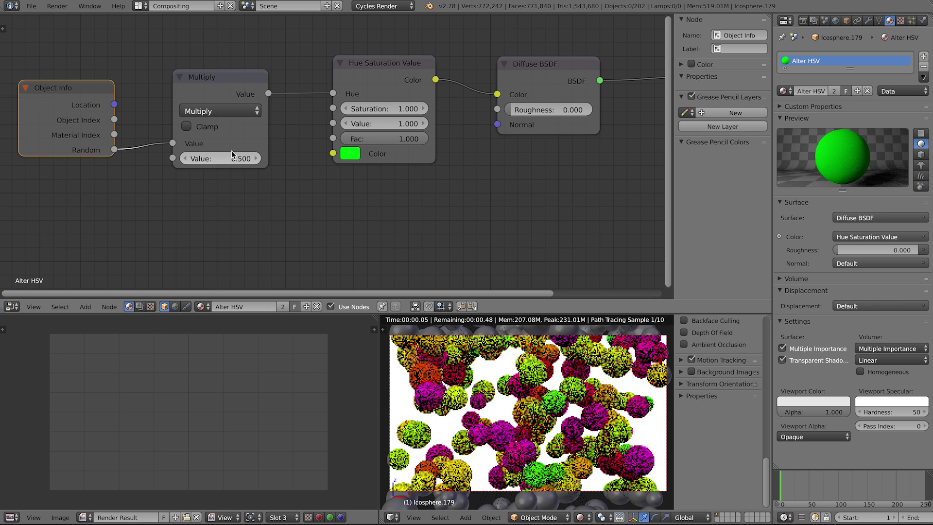
left_click(240, 154)
type("0.1")
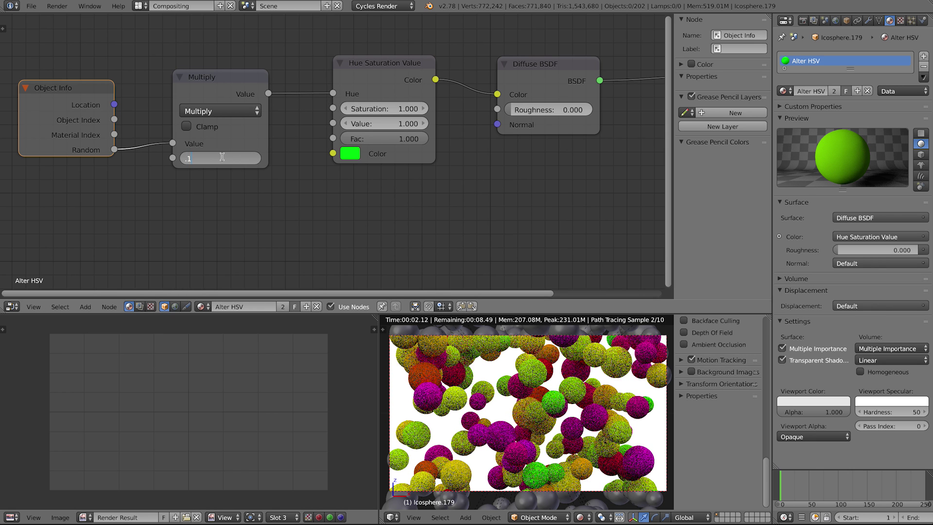
key("Return")
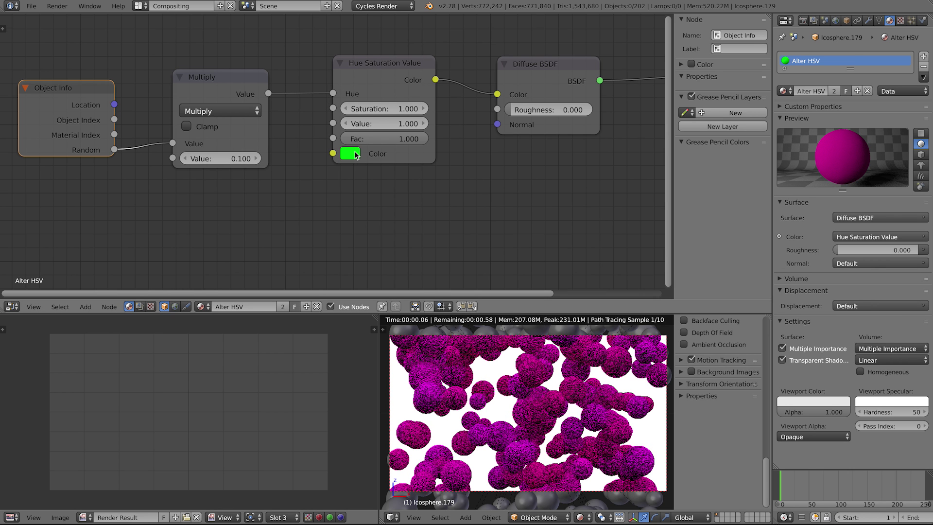
Try blue-violet, followed by cyan, as the Hue Saturation Value node's base color, and return the viewport to solid shading.
left_click(357, 155)
mouse_move(386, 181)
left_mouse_down()
mouse_move(430, 180)
mouse_move(448, 209)
left_mouse_up()
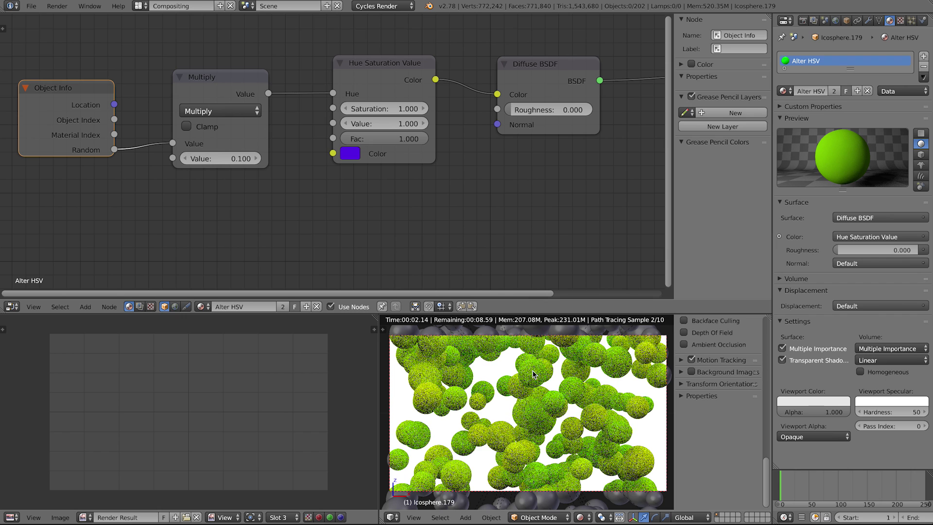
left_click(349, 154)
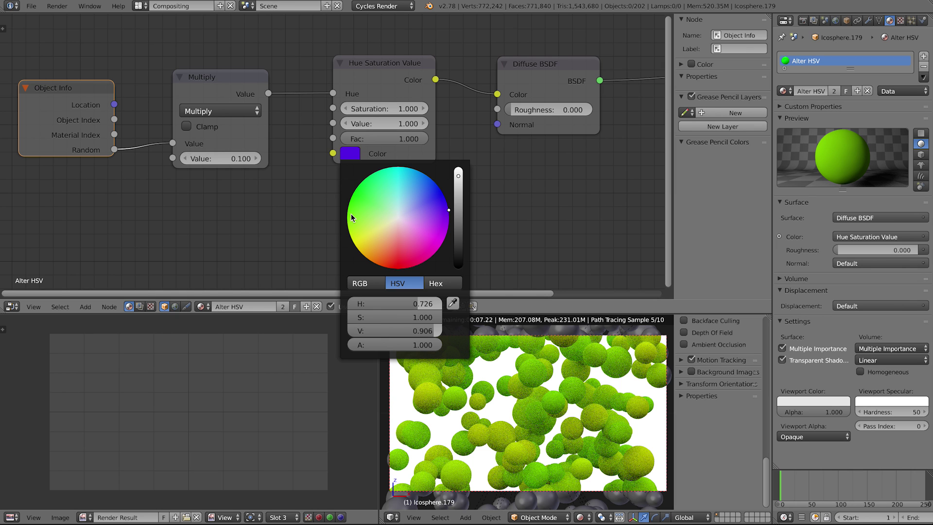
left_click(401, 172)
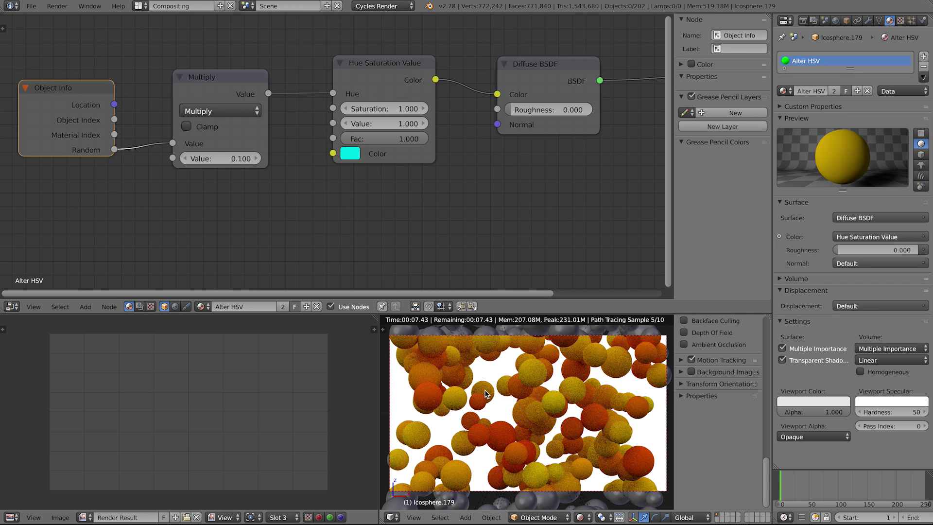
key("shift+z")
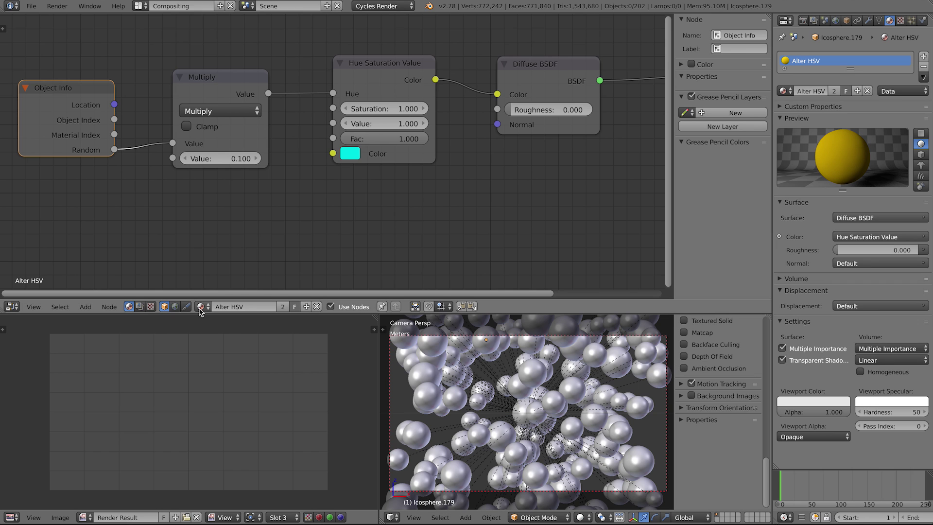
Replace the Alter HSV material on the selected sphere with a new material named Position.
left_click(304, 309)
left_click(249, 306)
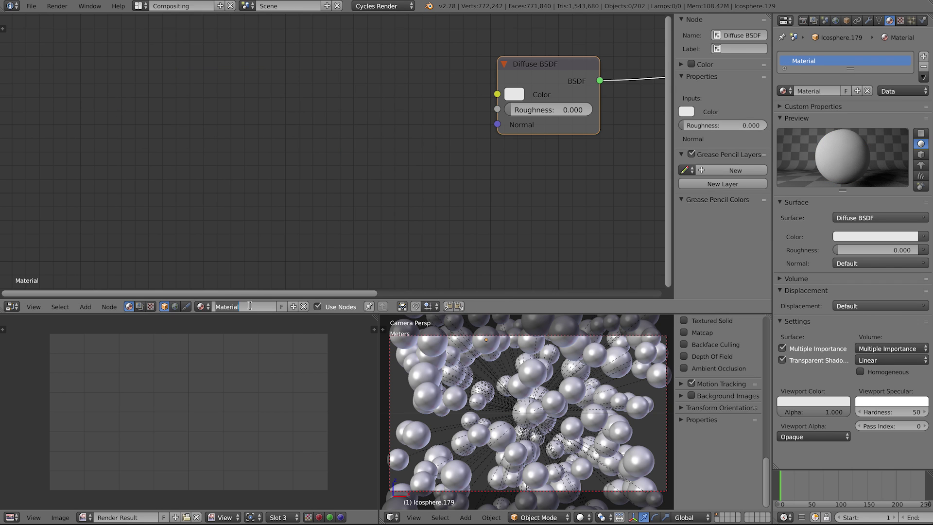
type("Position")
key("Return")
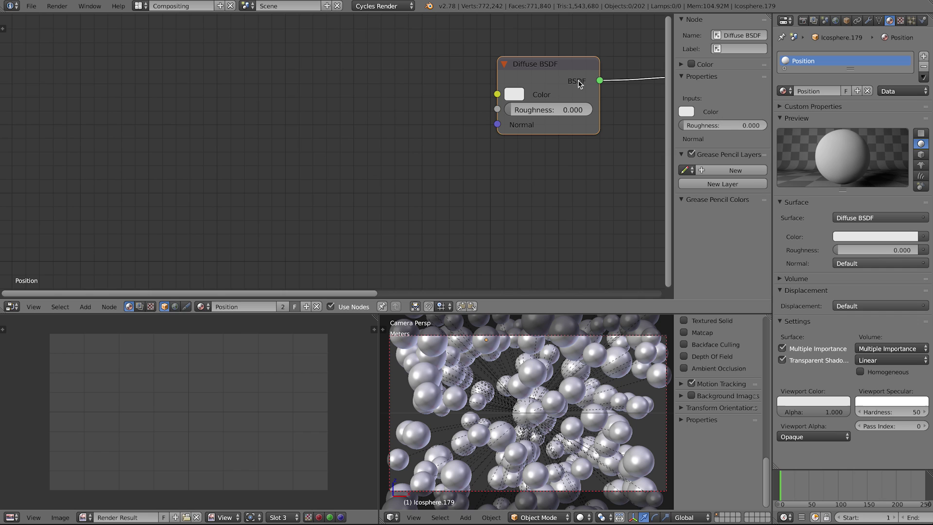
Add an Object Info node well ahead of the Diffuse BSDF node, leaving room between them.
key("shift+a")
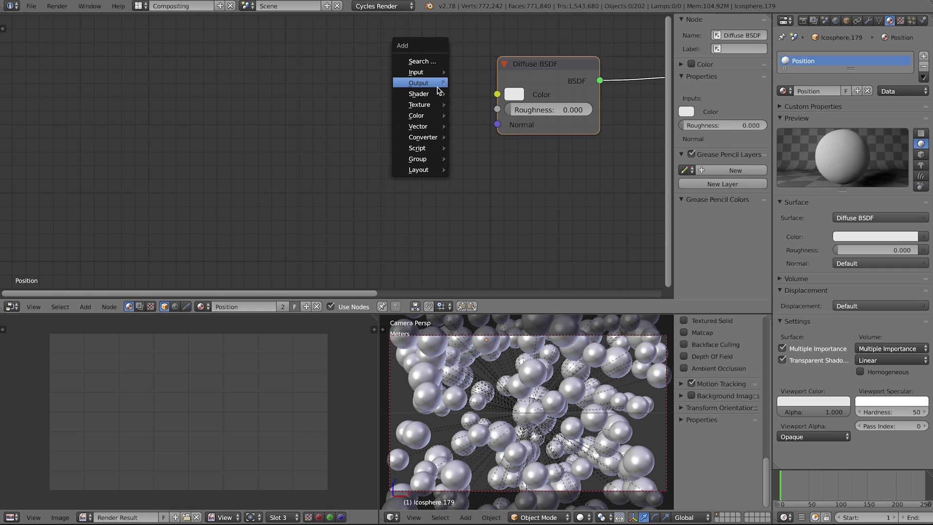
mouse_move(428, 72)
left_click(476, 173)
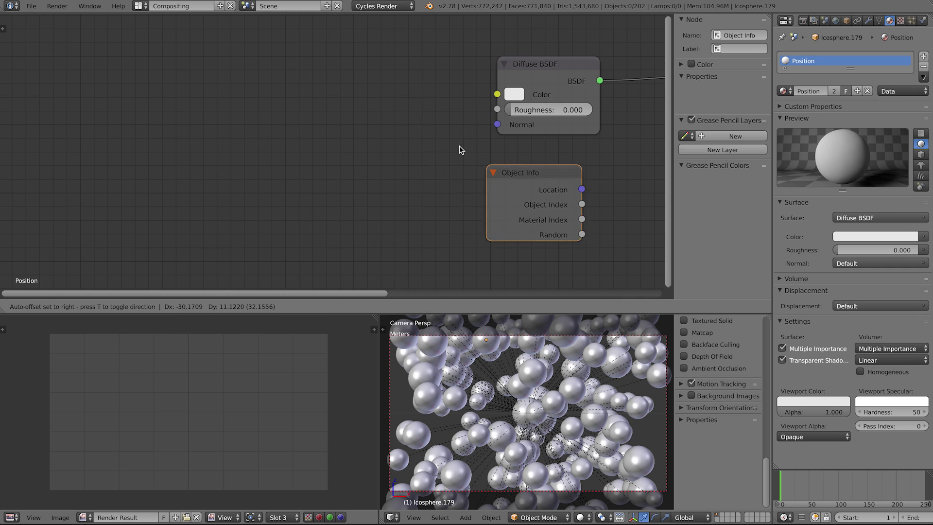
left_click(142, 83)
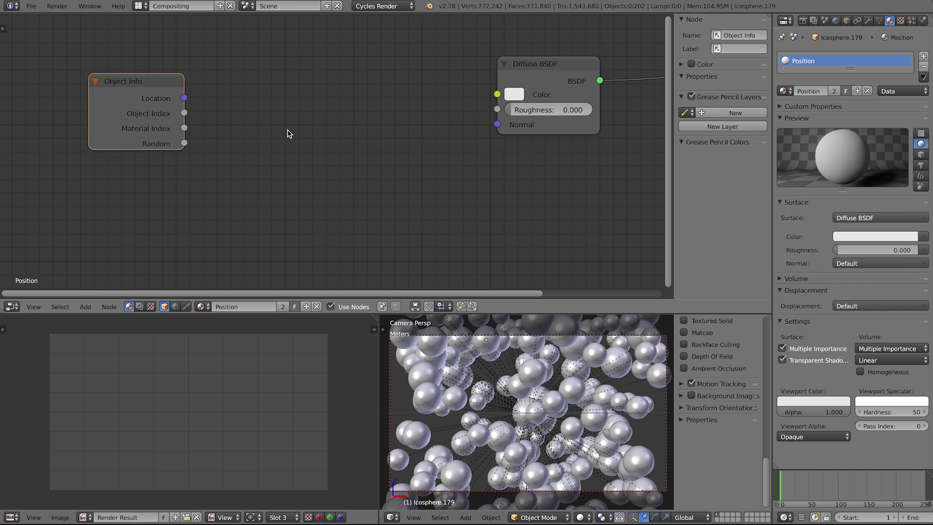
Add a Separate XYZ node beside Object Info and connect the Location output to its Vector input.
key("shift+a")
mouse_move(283, 197)
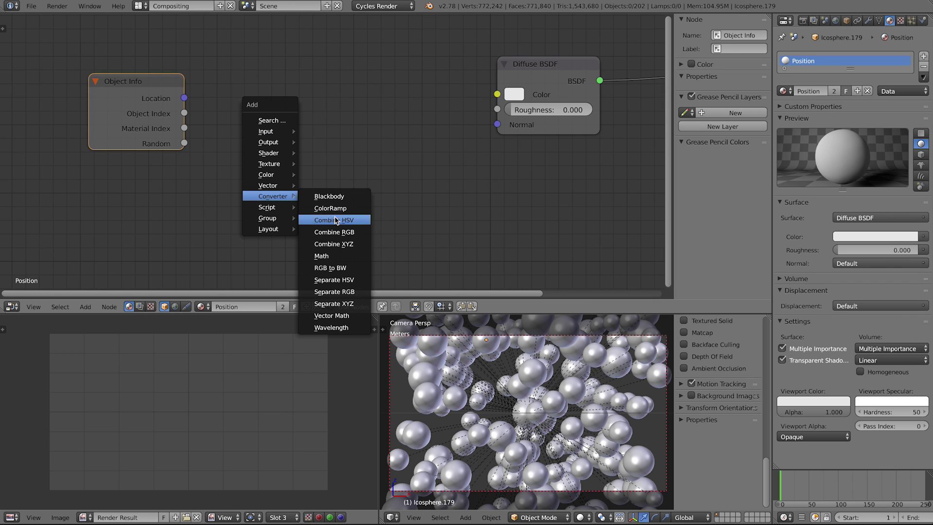
left_click(350, 303)
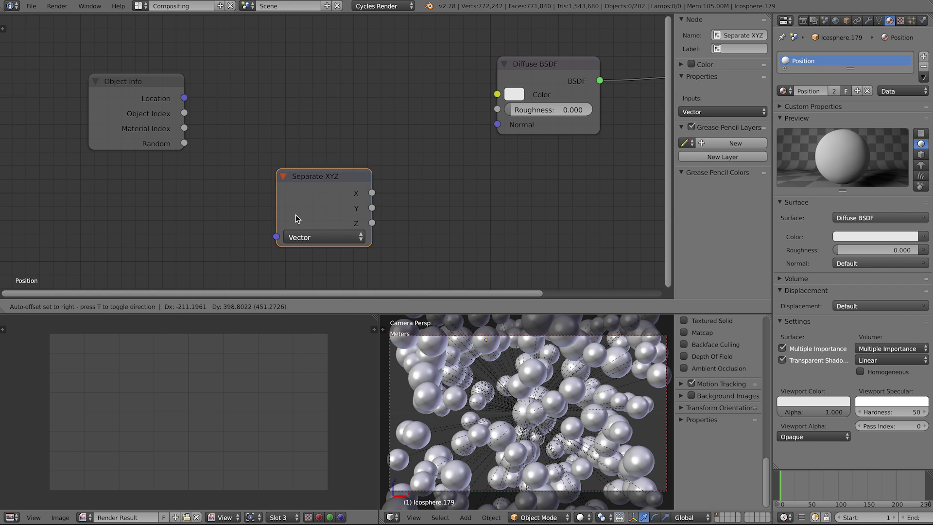
left_click(226, 130)
left_click_drag(225, 129, 238, 134)
left_click_drag(184, 100, 219, 142)
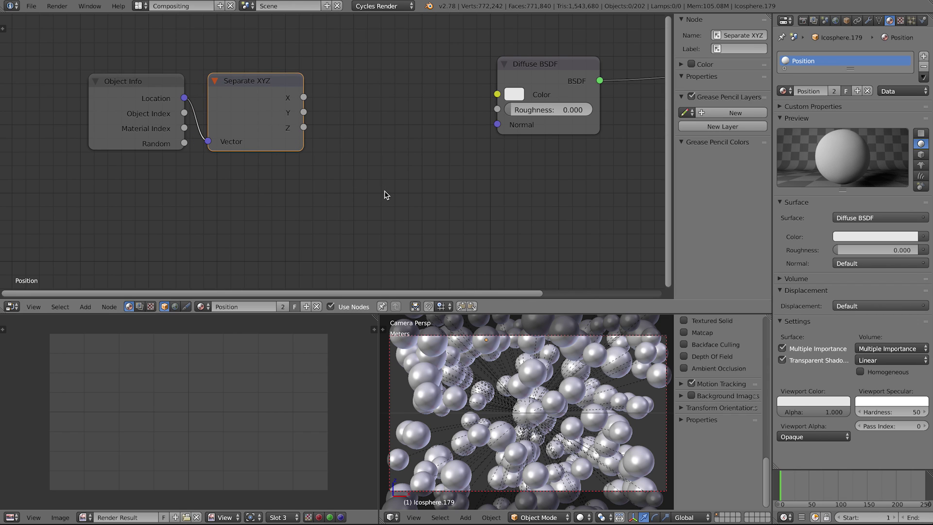
Add a Math node after Separate XYZ and move the three new nodes farther from the Diffuse BSDF node.
key("shift+a")
mouse_move(386, 193)
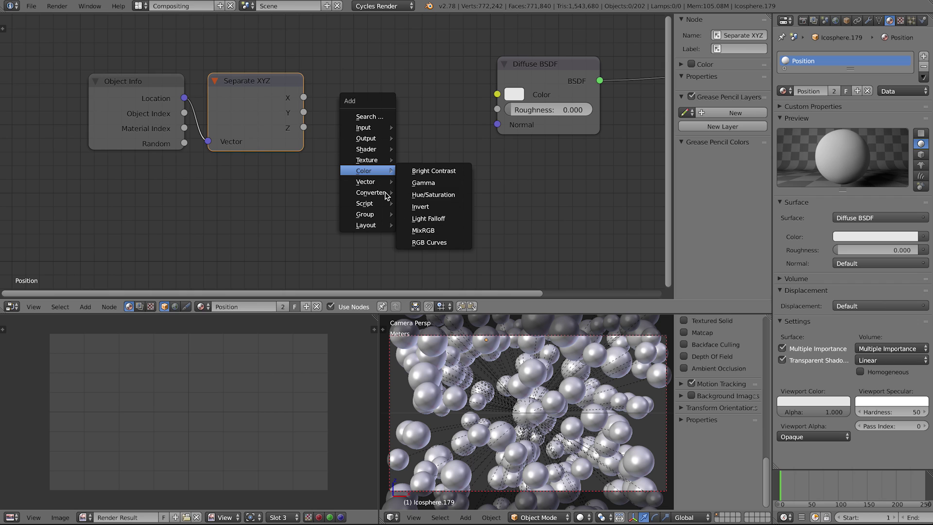
left_click(422, 252)
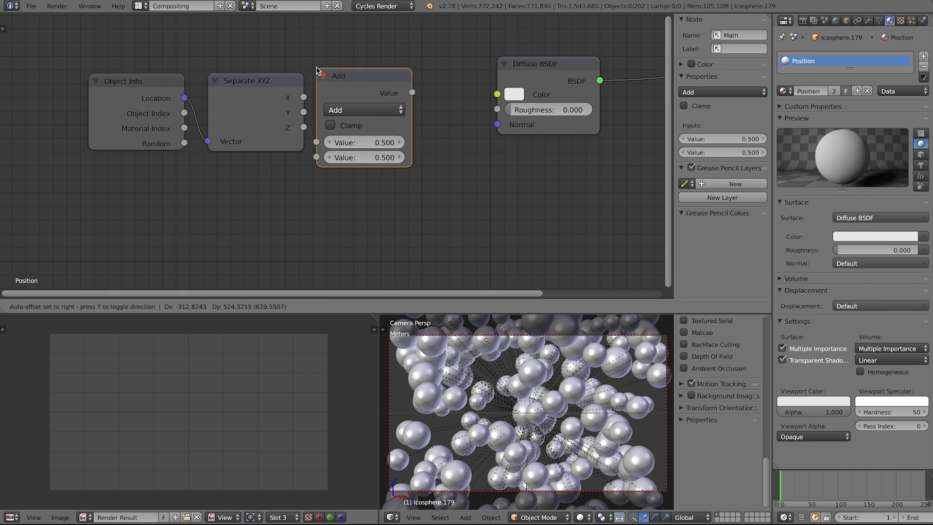
left_click(334, 57)
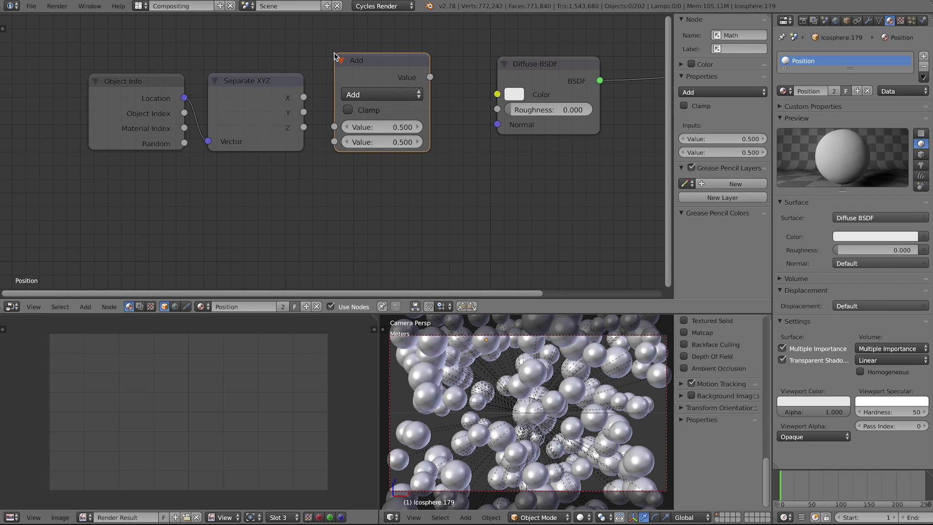
left_click(249, 83, "shift")
left_click(168, 82, "shift")
key("g")
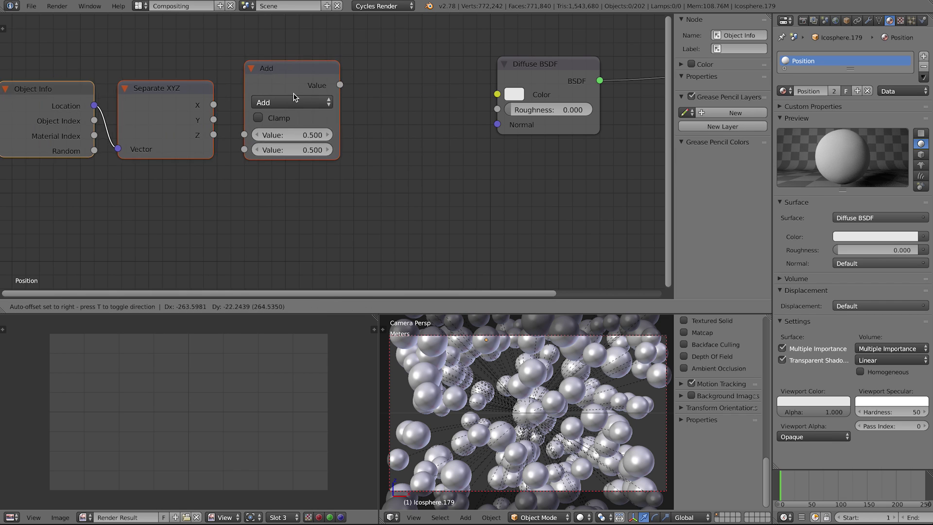
left_click(272, 95)
middle_click_drag(431, 121, 534, 127)
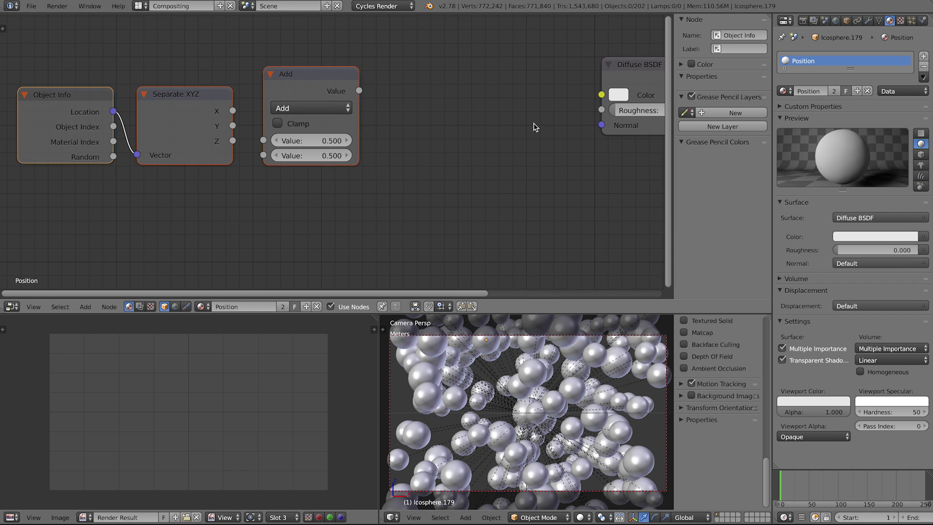
Duplicate the Math node, then link Separate XYZ's X output into the first Math node and its result into the duplicate.
left_click(321, 82)
key("shift+d")
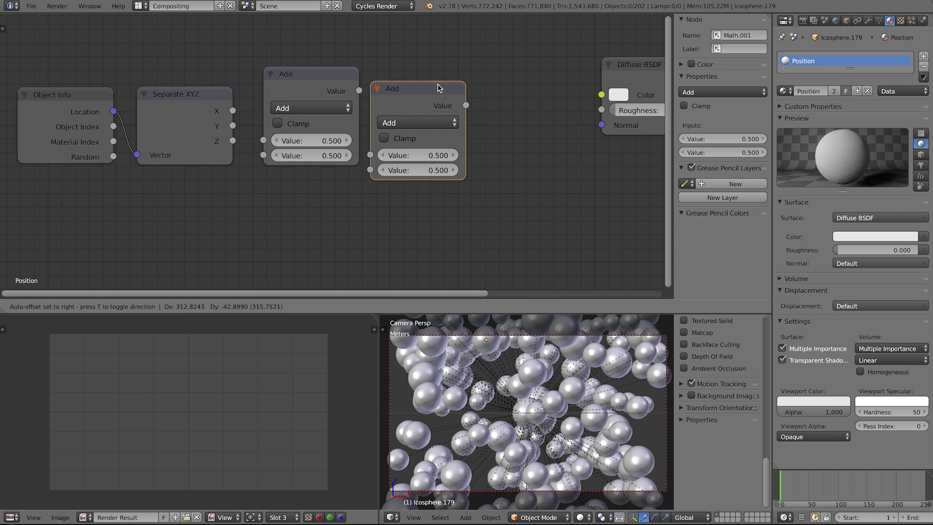
left_click(441, 83)
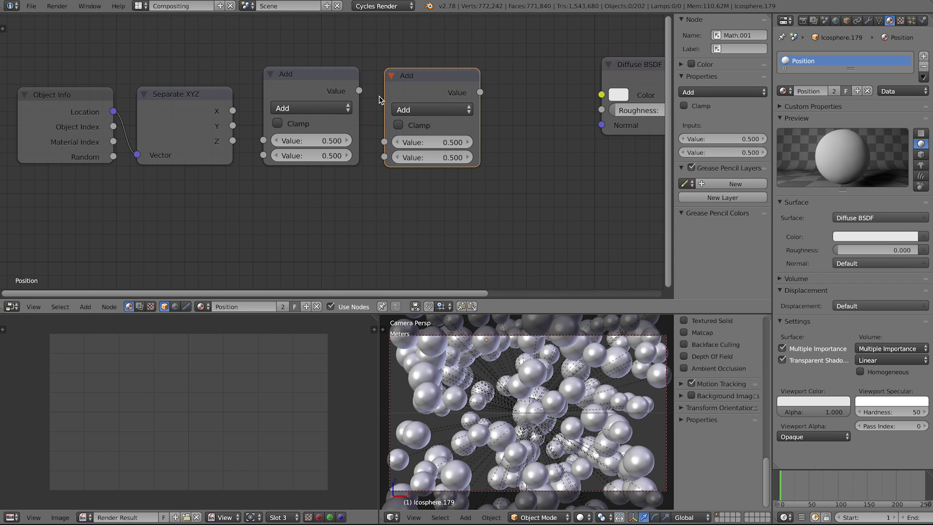
left_click_drag(235, 113, 264, 141)
left_click_drag(359, 91, 384, 142)
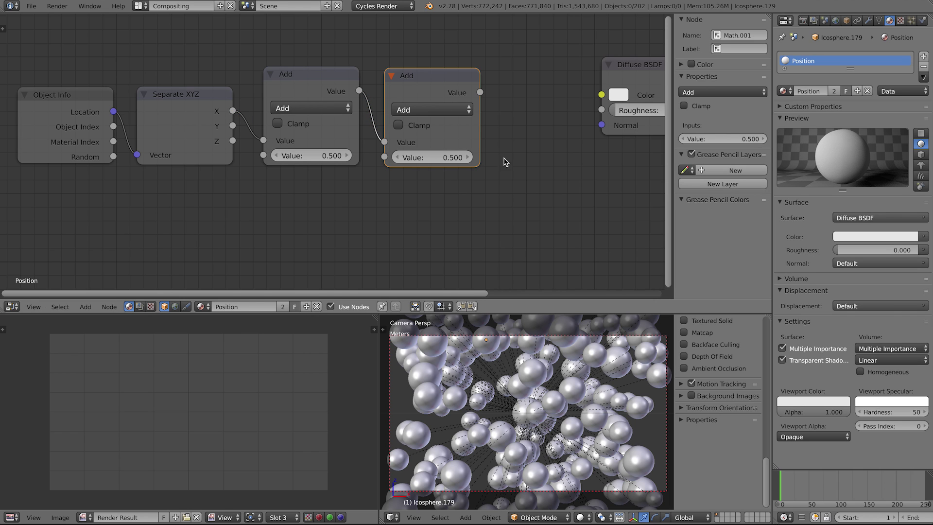
Add a ColorRamp node and move the Object Info, Separate XYZ and both Math nodes away from the Diffuse BSDF to make room.
key("shift+a")
mouse_move(540, 204)
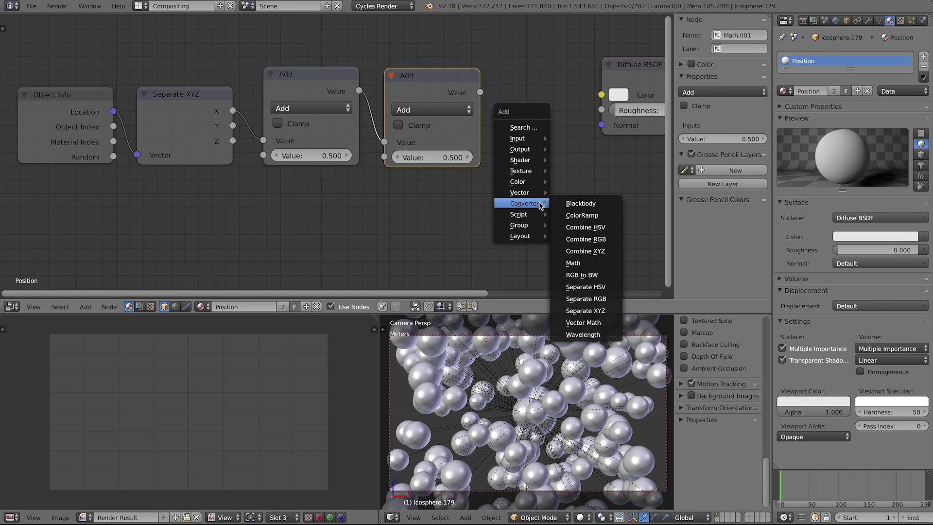
left_click(572, 213)
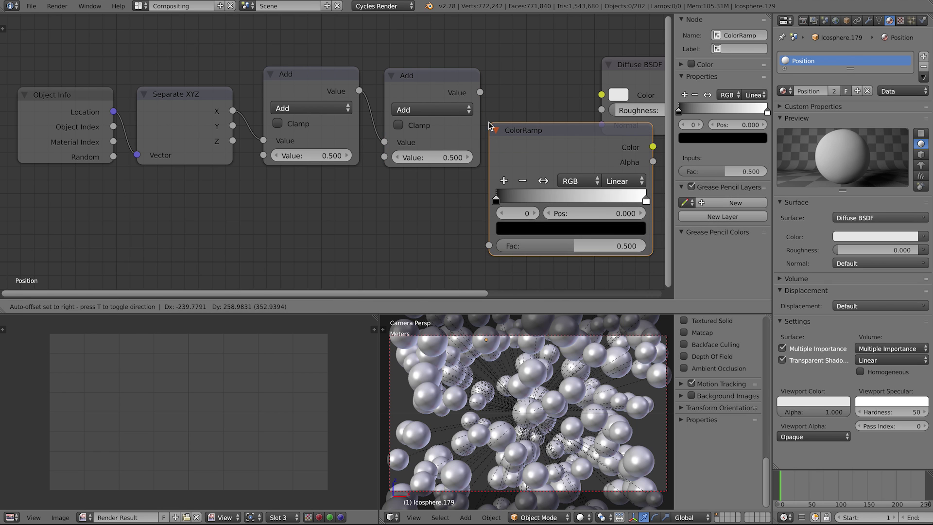
left_click(450, 108)
scroll(425, 93, "down", 2)
left_click(416, 100)
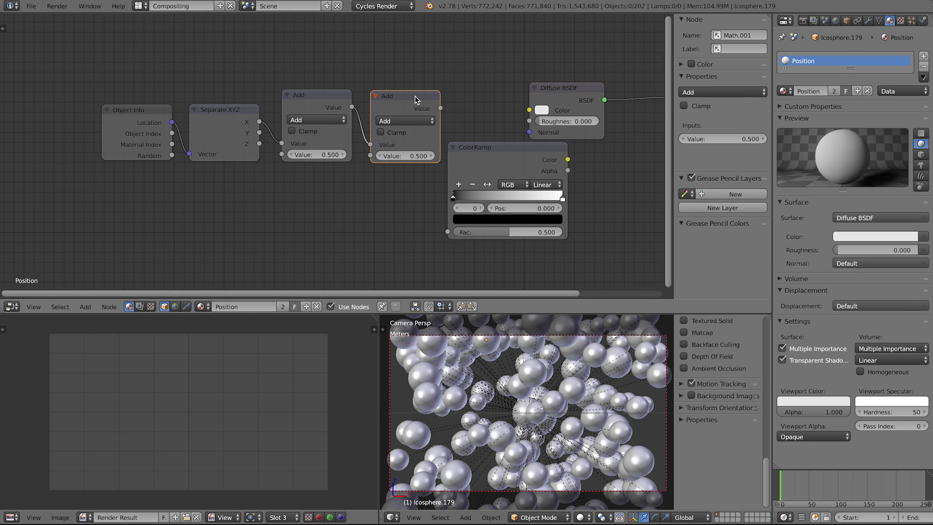
left_click(326, 103, "shift")
left_click(240, 106, "shift")
left_click(148, 110, "shift")
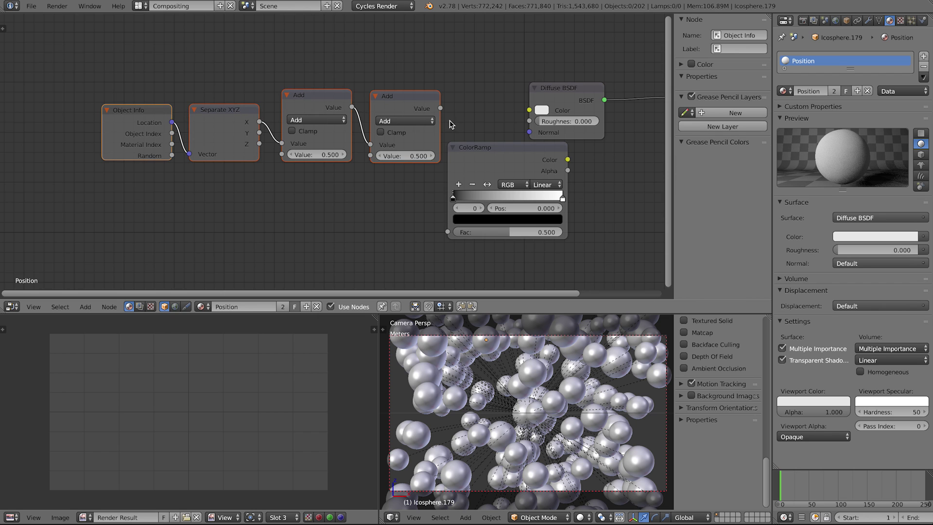
key("g")
left_click(339, 132)
Place the ColorRamp before the Diffuse BSDF, connecting the second Math node to Fac and the ramp's Color output to the shader's Color input.
left_click_drag(481, 151, 402, 96)
left_click_drag(331, 119, 369, 178)
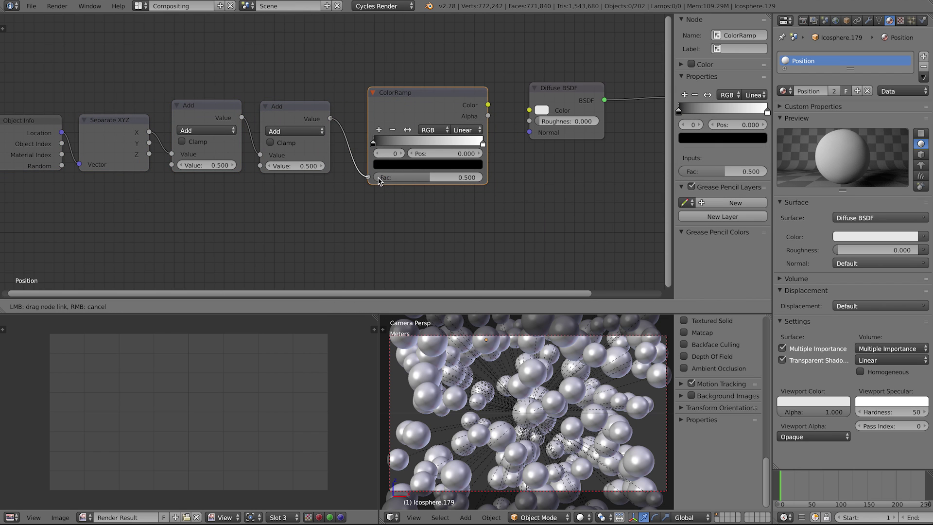
left_click_drag(488, 105, 529, 110)
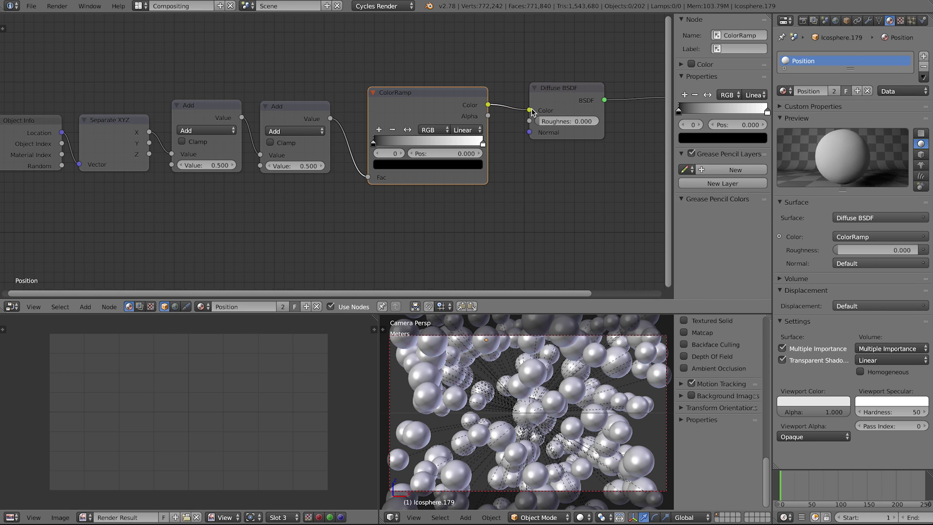
Change the first Math node's operation to Multiply and set its second value to 0.100.
middle_click_drag(374, 198, 522, 183)
left_click(364, 96)
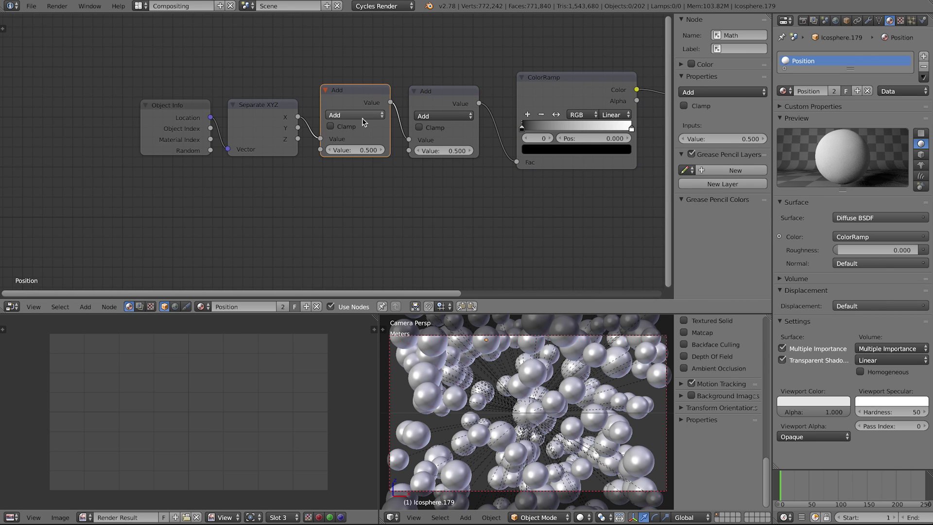
left_click(365, 115)
left_click(364, 151)
left_click(361, 147)
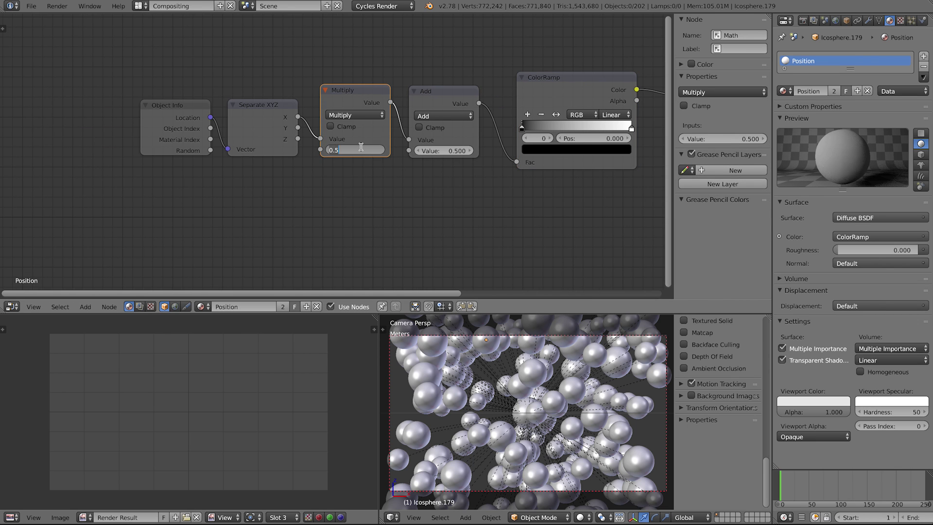
type(".1")
key("Return")
Set the ColorRamp's first stop to a fully bright, saturated red with hue 0.012.
middle_click_drag(489, 204, 402, 208)
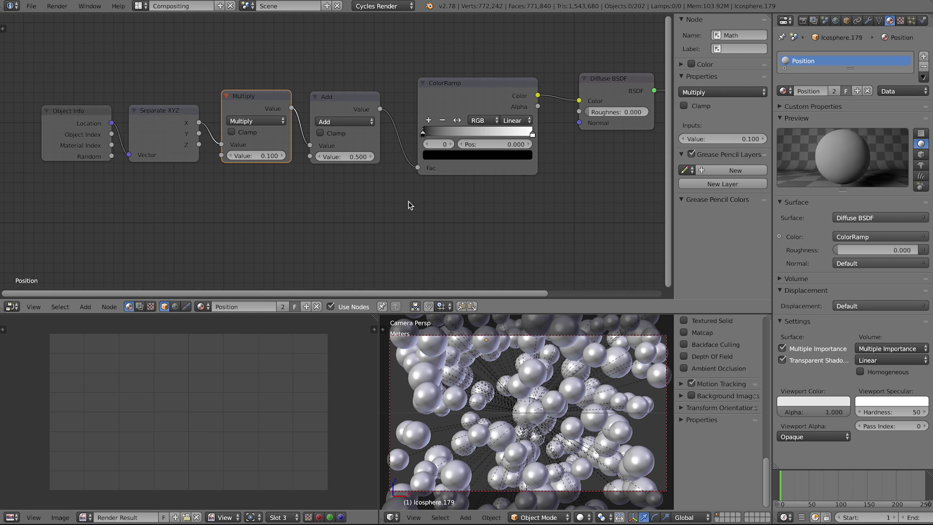
left_click(483, 95)
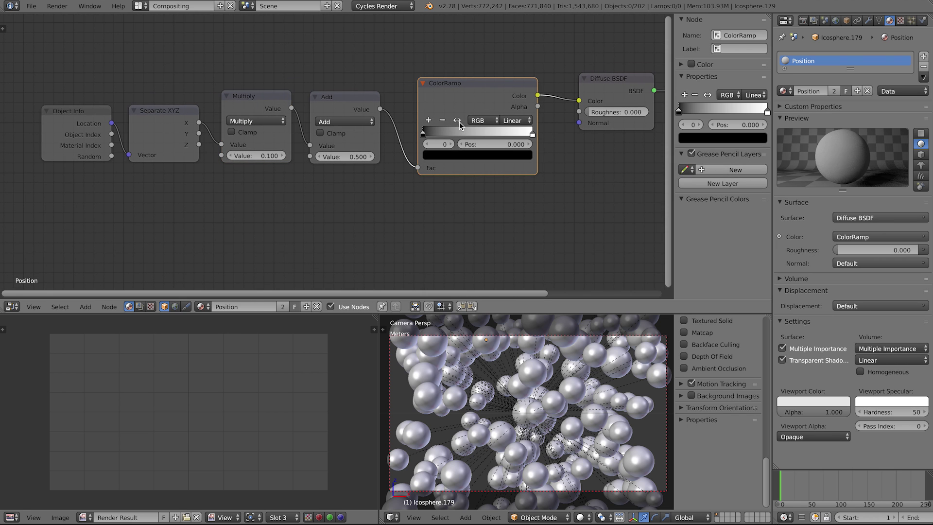
left_click(454, 157)
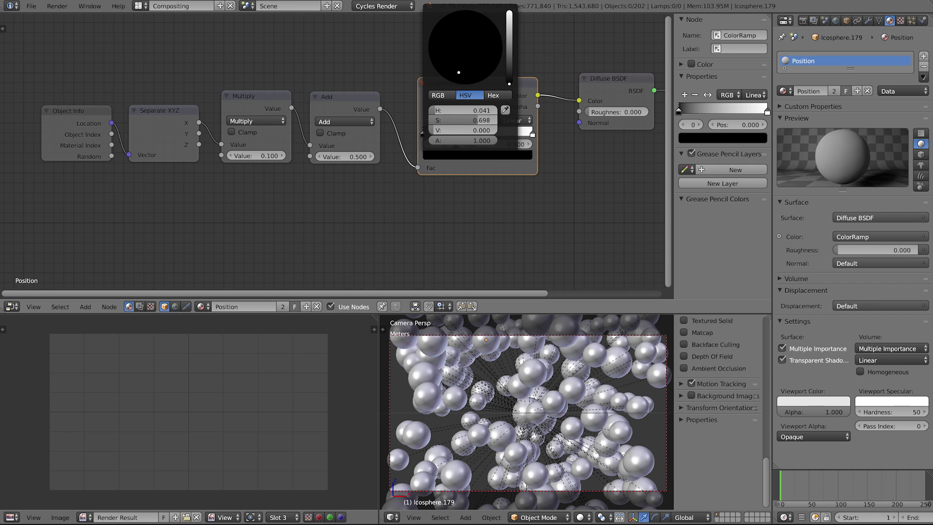
left_click(489, 155)
left_click_drag(509, 84, 509, 10)
left_click_drag(461, 80, 462, 84)
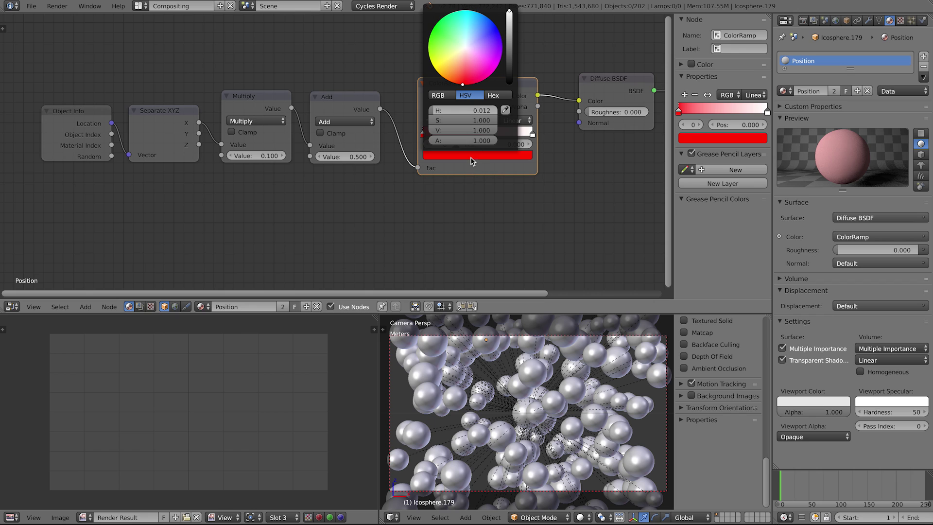
Select the ColorRamp's stop 1 at position 1.000 and color it pinkish red with hue 0.967 and saturation 1.000.
left_click(451, 144)
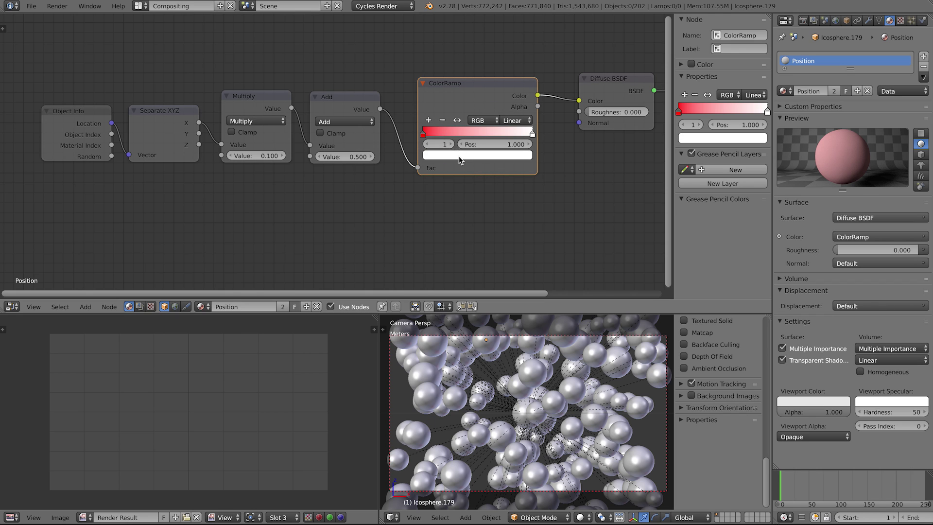
left_click(461, 156)
left_click_drag(479, 79, 472, 84)
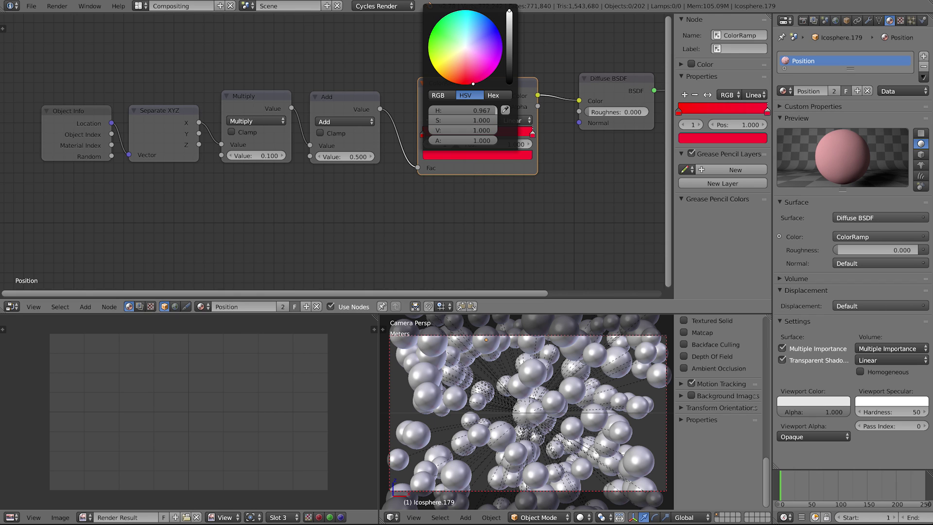
Set the ColorRamp to HSL color mode with Far interpolation, and show the spheres in the rendered viewport preview.
left_click(484, 120)
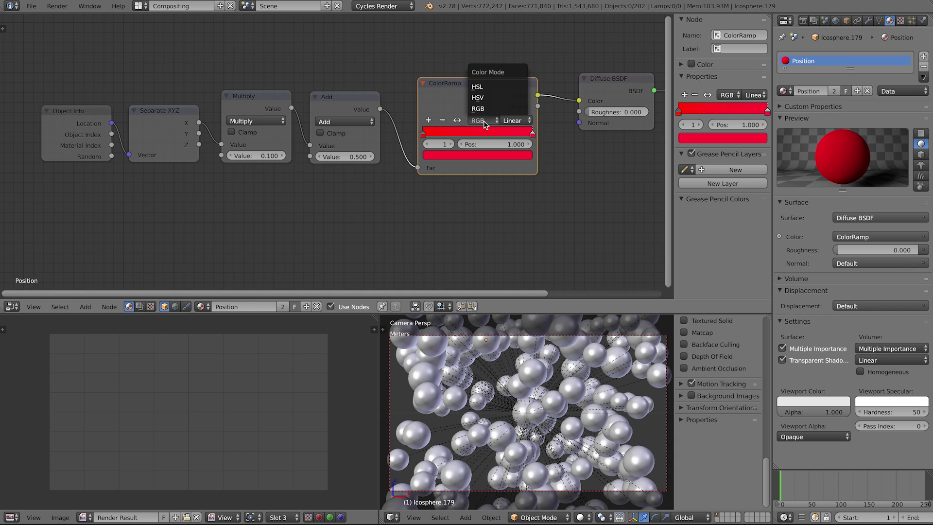
left_click(478, 87)
left_click(515, 120)
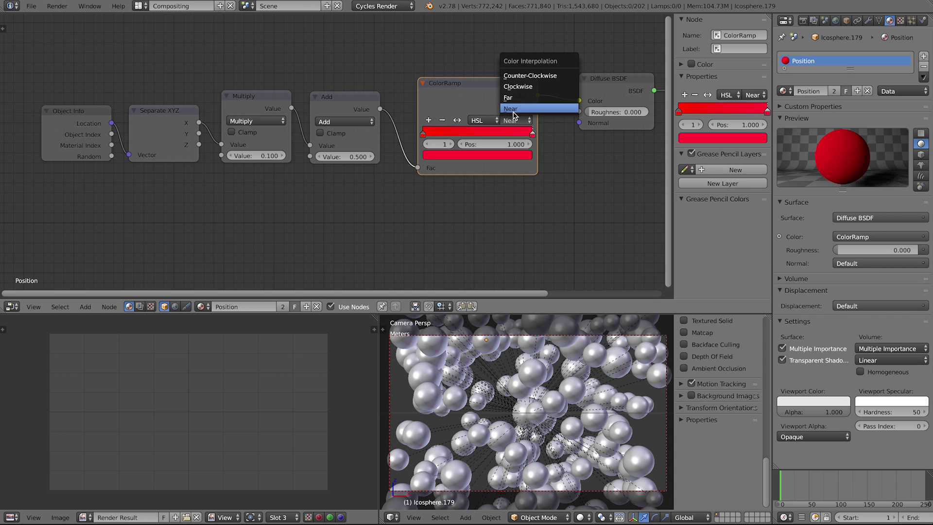
left_click(510, 99)
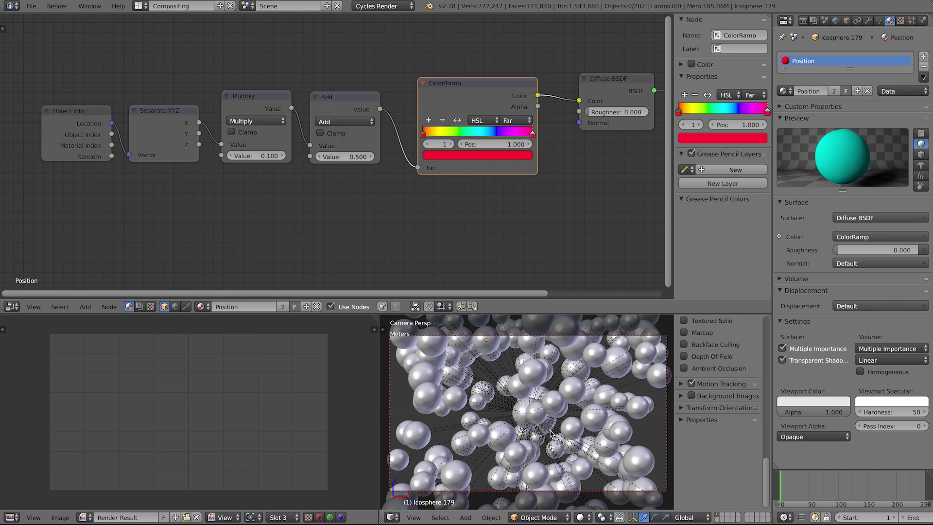
key("shift+z")
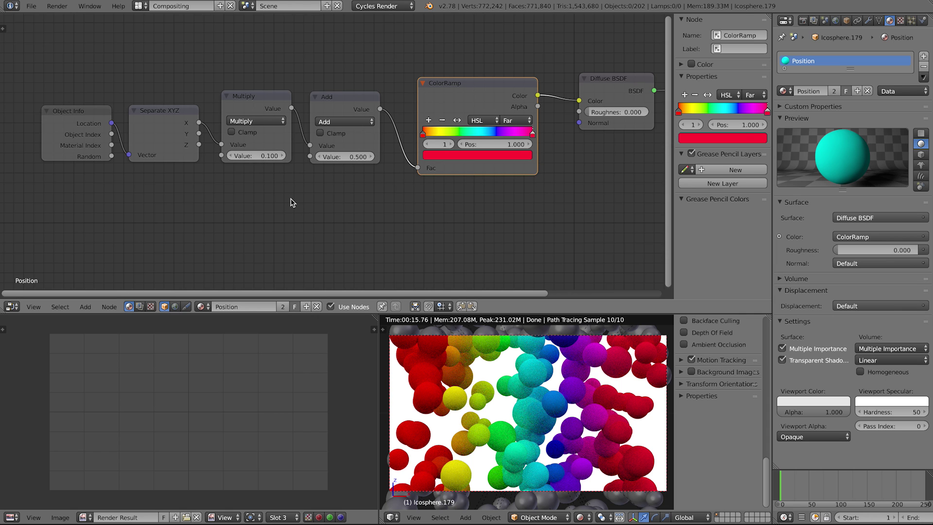
Try 1.000 and 0.500 as the Multiply node's second value to compare the color spread across the spheres.
left_click(264, 156)
type("1")
key("Return")
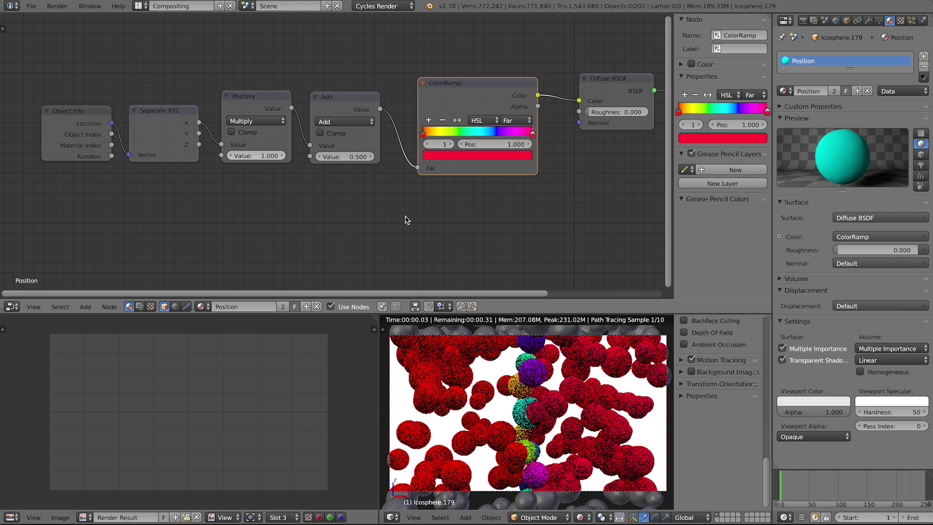
left_click(267, 156)
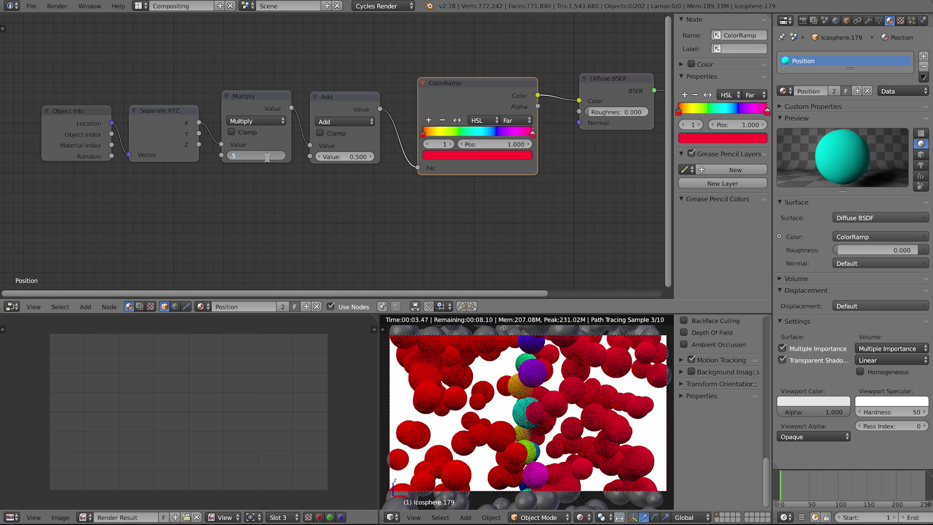
key("Return")
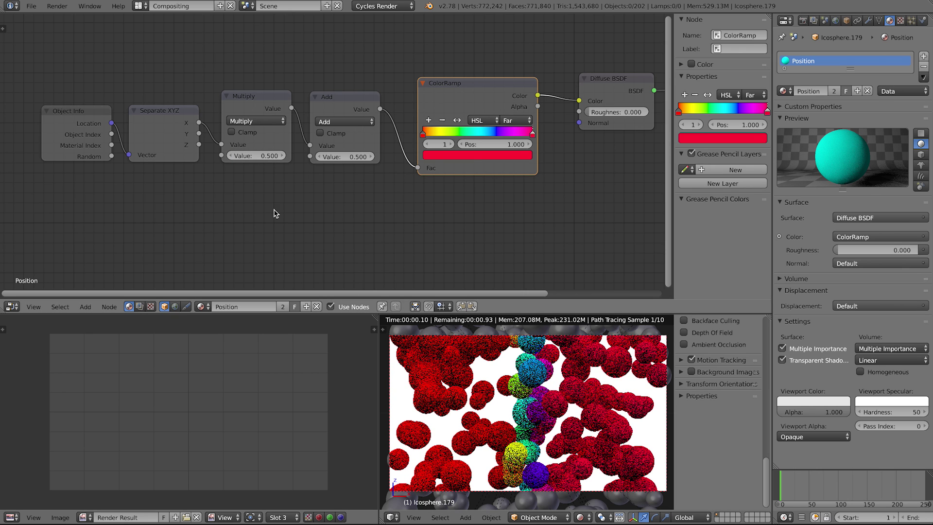
Try 0.150 as the Multiply node's second value, and return it to 0.100.
left_click(263, 155)
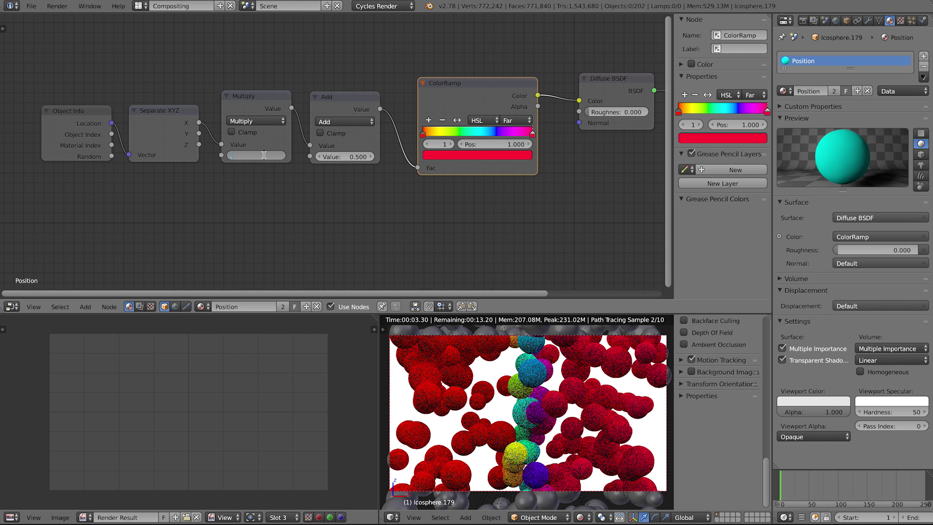
type(".15")
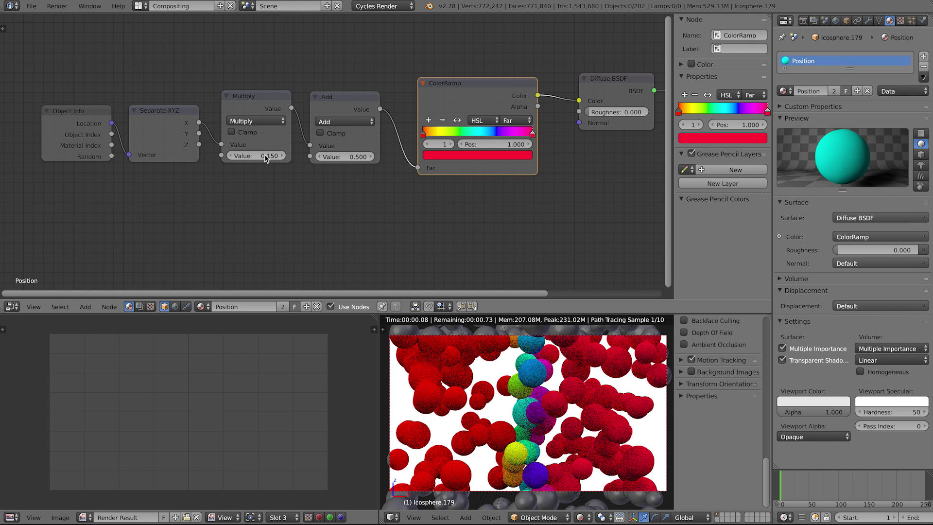
key("Return")
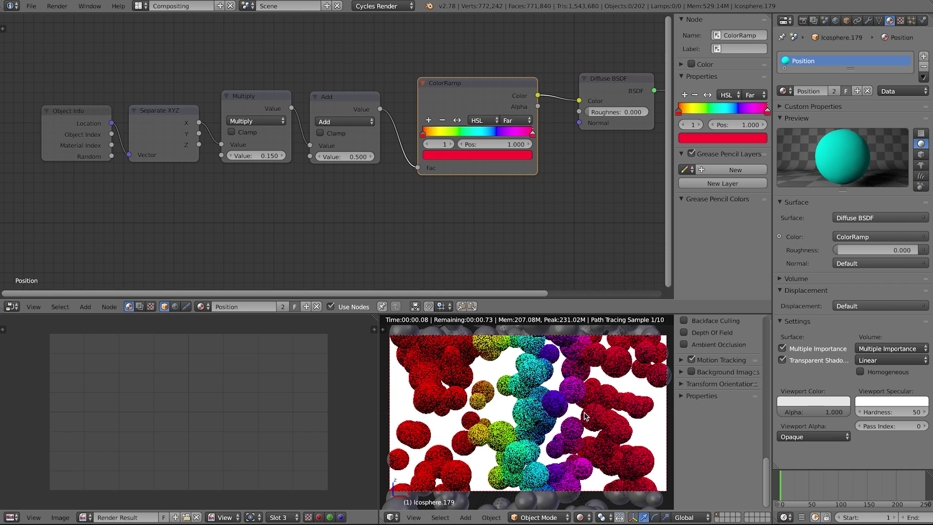
double_click(264, 159)
type(".1")
key("Return")
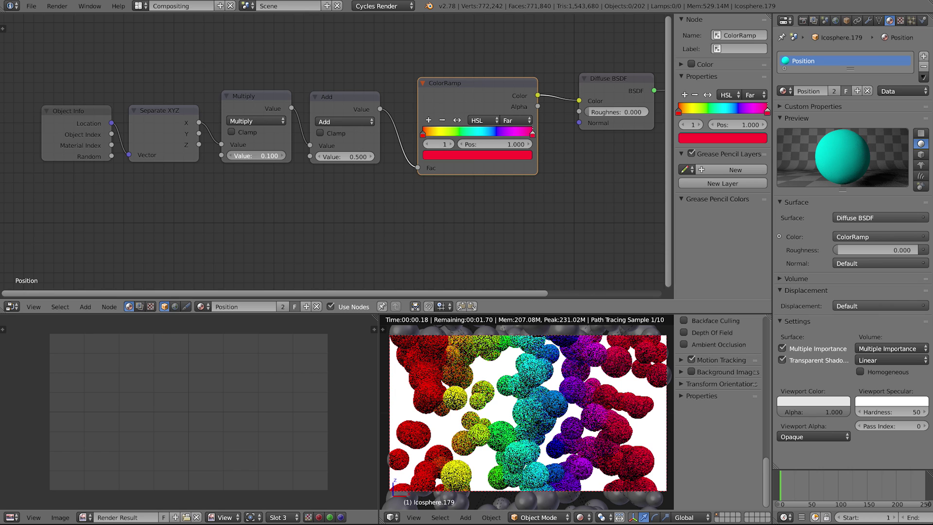
Try a wider color spread with 0.050 as the Multiply node's second value, and restore 0.100.
double_click(264, 157)
type(".05")
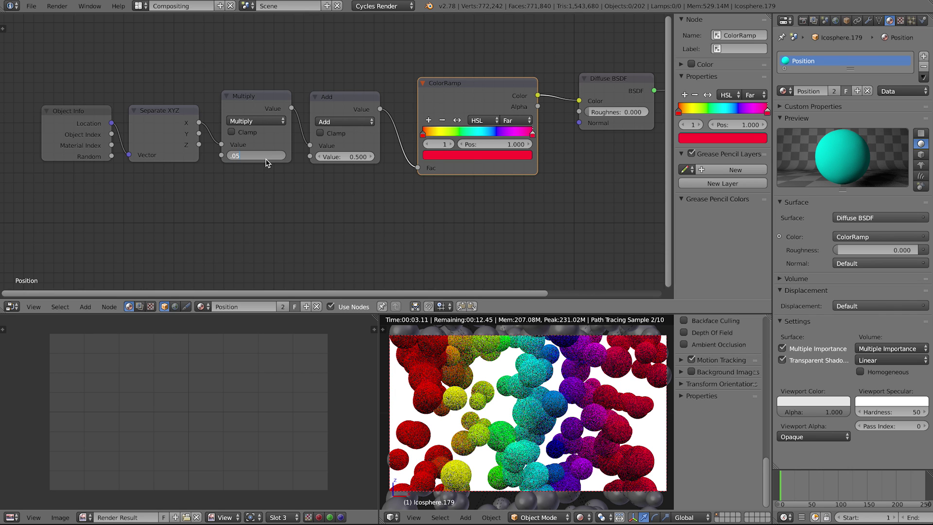
key("Return")
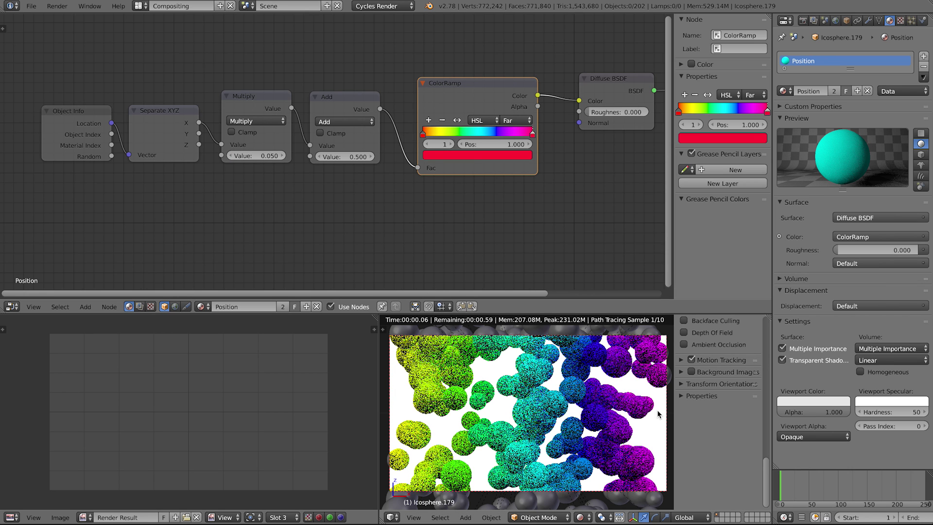
double_click(255, 156)
type("0.1")
key("Return")
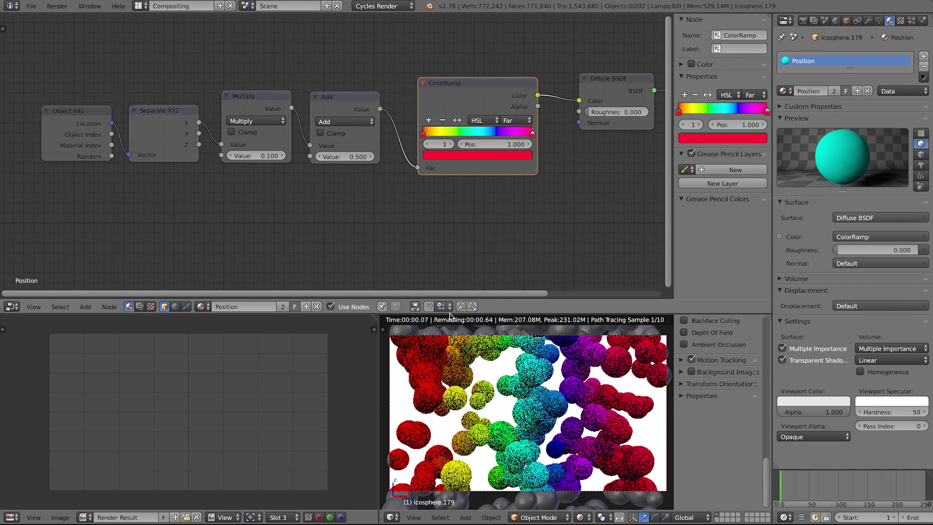
Try 0.000 as the Add node's second value to shift the color gradient, and restore 0.500.
double_click(352, 156)
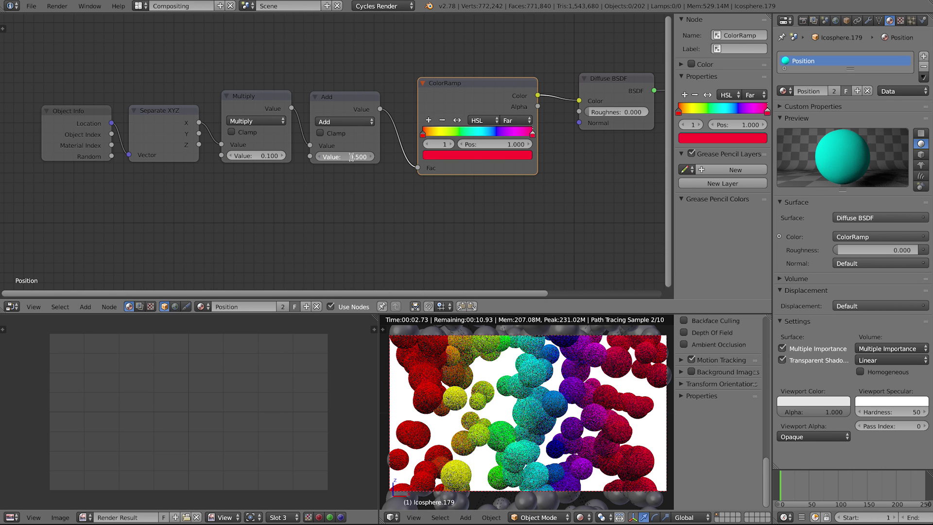
key("Return")
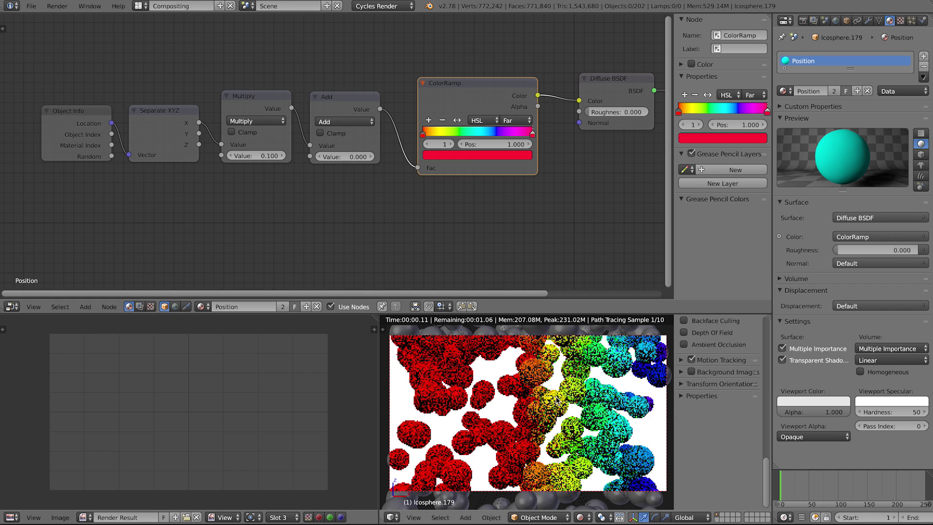
left_click(356, 157)
type("0.5")
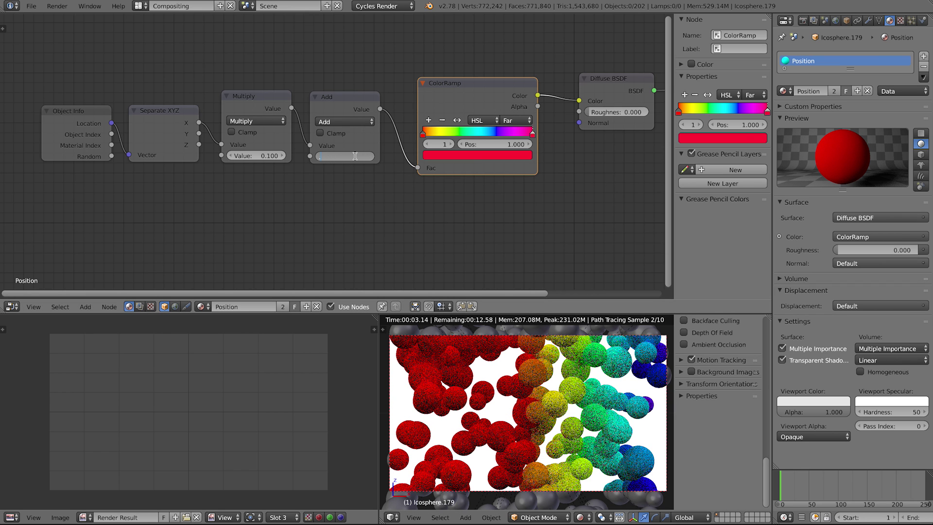
key("Return")
Try shifting the color gradient with 1.000 as the Add node's second value, and return it to 0.500.
left_click(355, 156)
type("1")
key("Return")
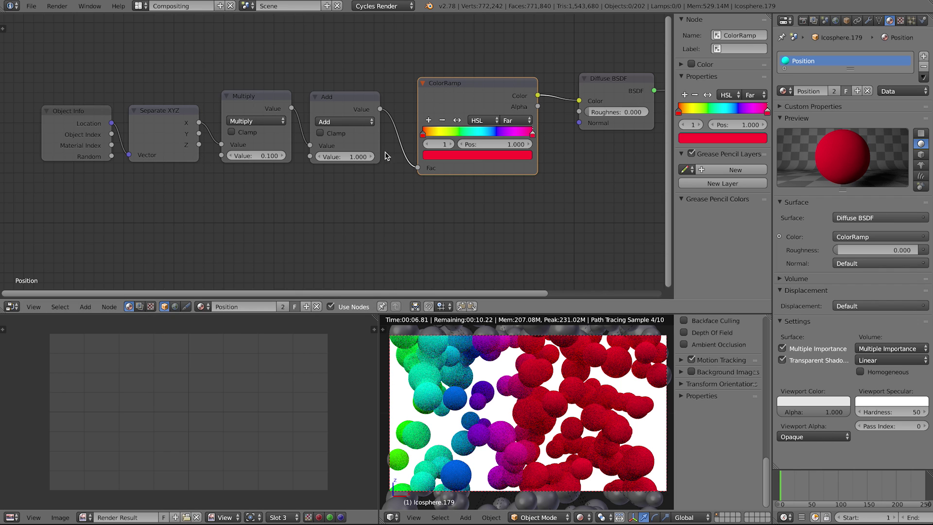
left_click(349, 157)
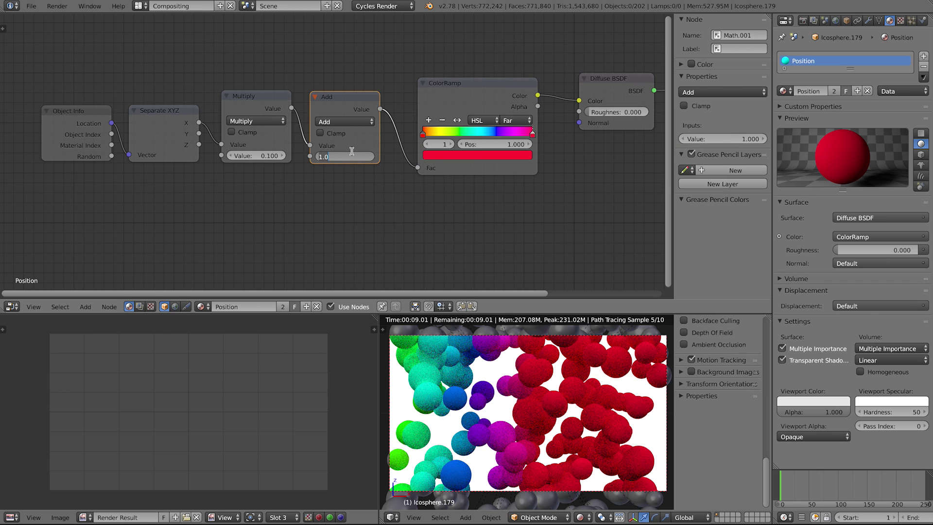
type(".5")
key("Return")
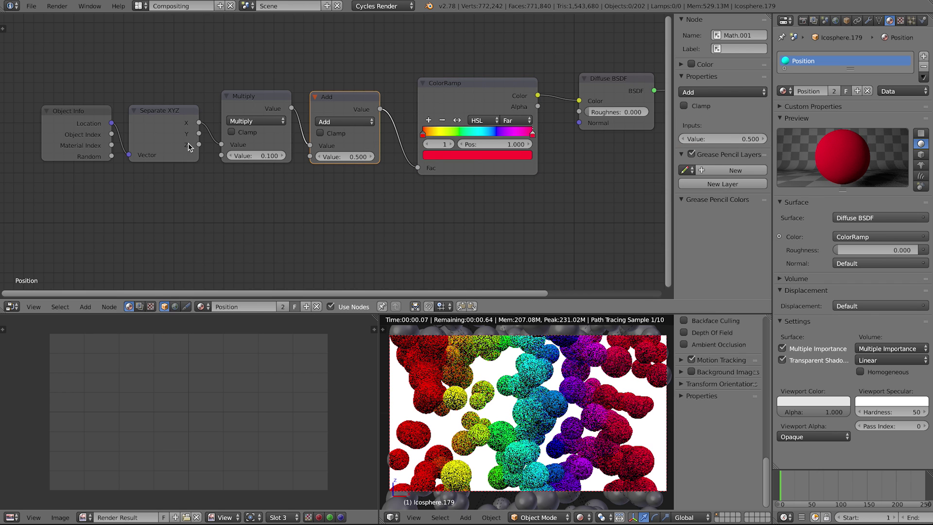
Connect the Separate XYZ node's Y output to the Multiply node's first value and view the spheres from the top.
mouse_move(211, 147)
left_mouse_down("ctrl")
mouse_move(215, 126)
mouse_move(221, 144)
left_mouse_up("ctrl")
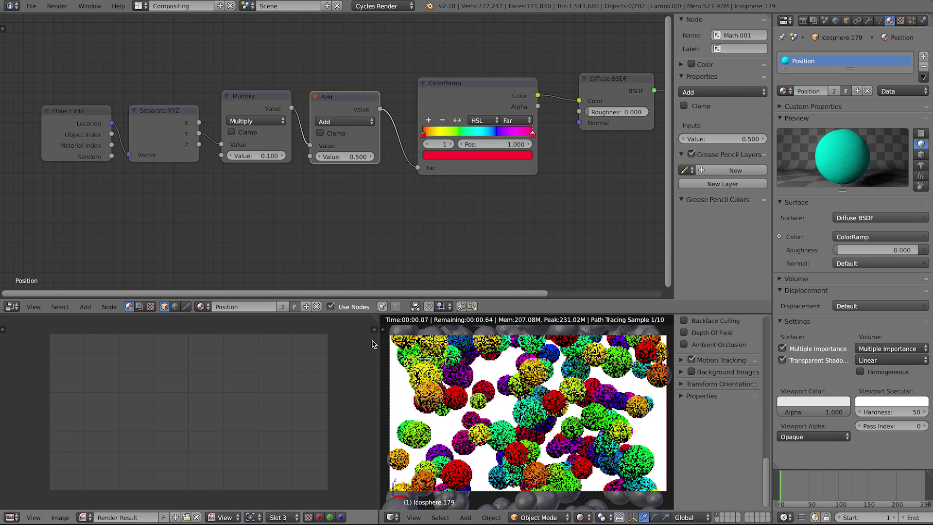
key("KP_7")
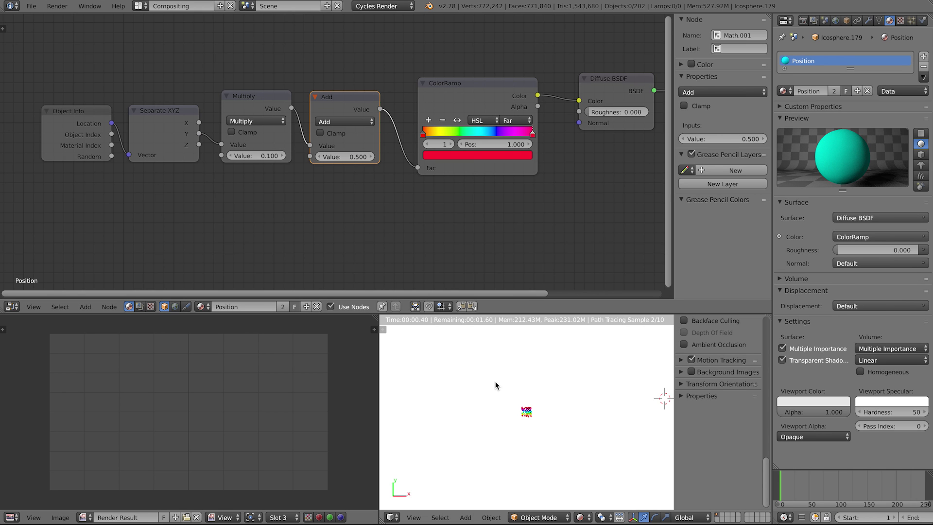
scroll(538, 435, "up", 10)
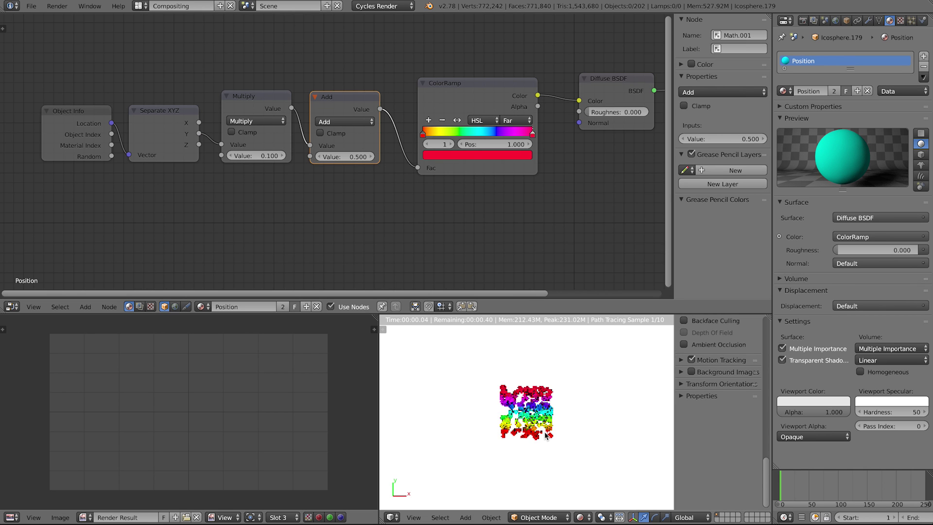
Replace the Multiply node's first-value link with Separate XYZ's Z output and view the spheres from the front.
left_click_drag(221, 144, 217, 107)
left_click_drag(199, 144, 221, 145)
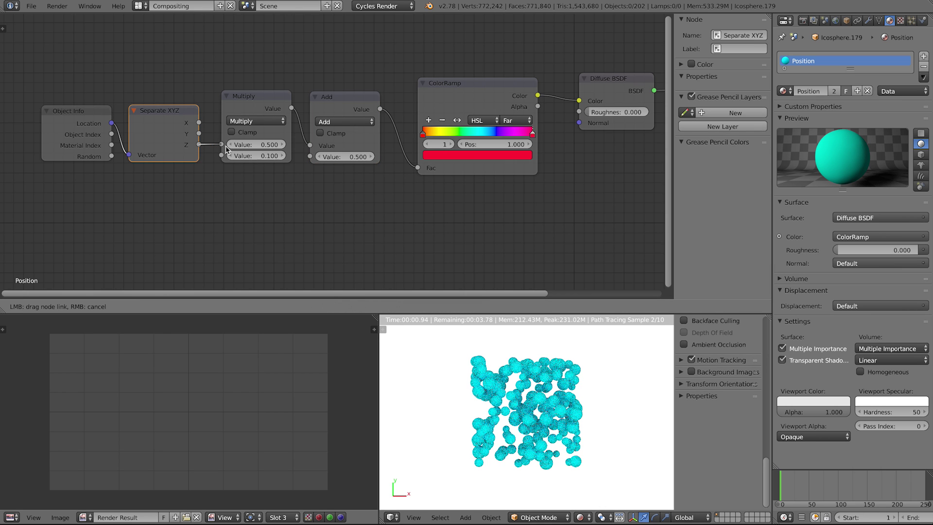
middle_click_drag(544, 427, 528, 361)
key("KP_1")
key("KP_5")
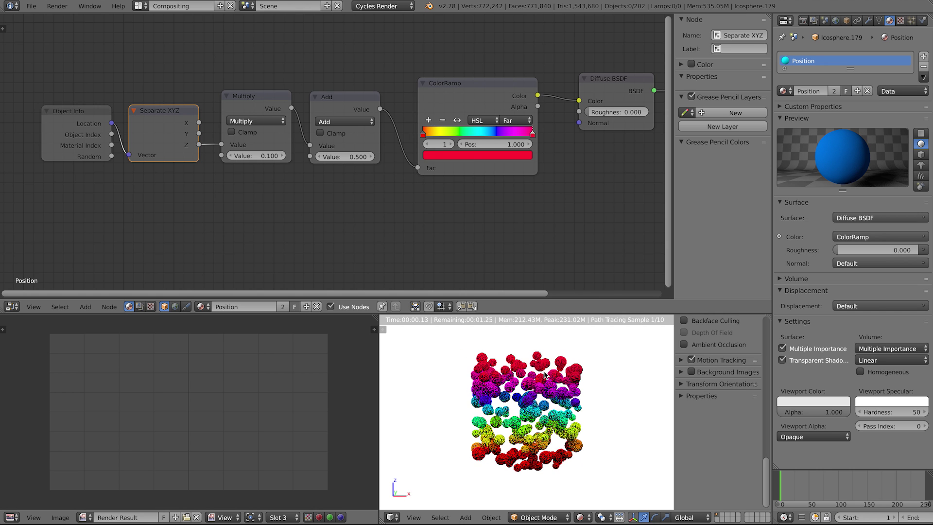
scroll(539, 419, "up", 5)
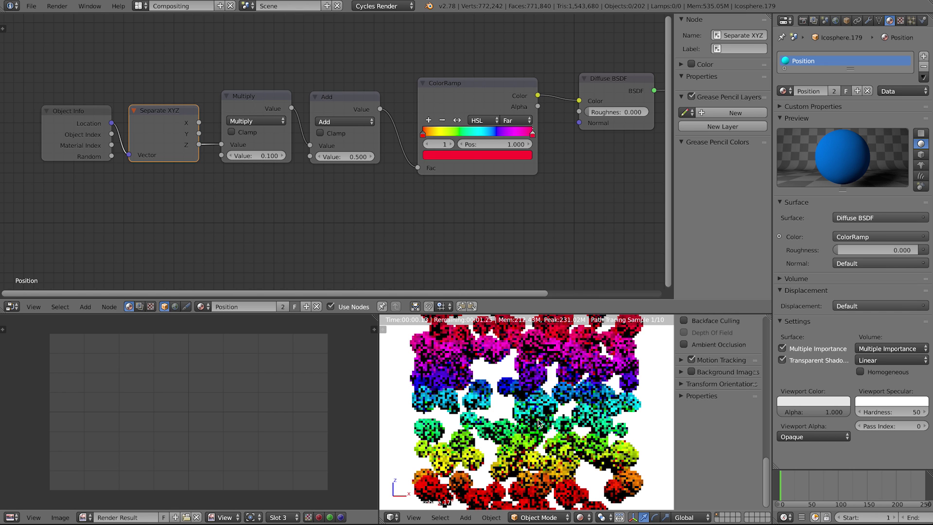